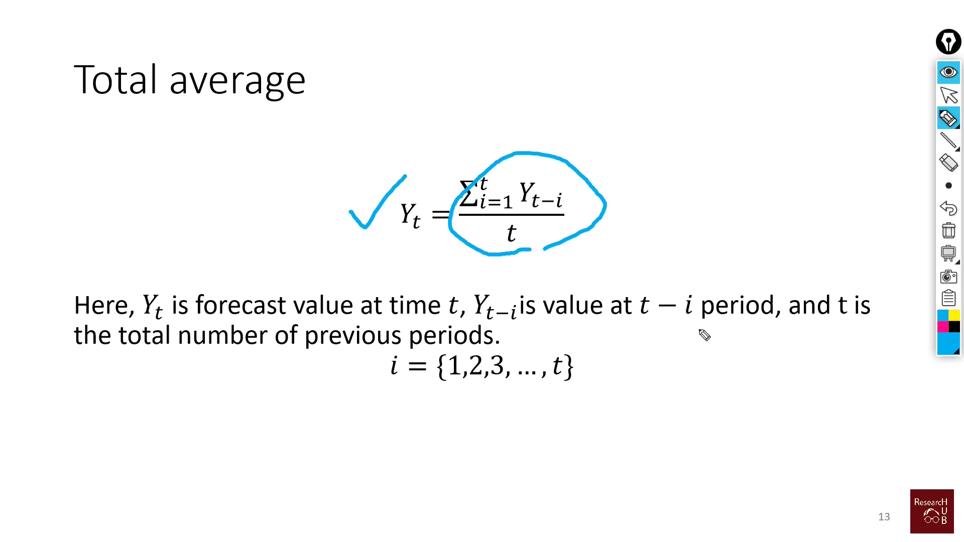
Step: Ink a tick on i's definition, link t−i to the circled sum, and label it 3
mouse_move(352, 367)
left_mouse_down()
mouse_move(359, 376)
mouse_move(385, 342)
left_mouse_up()
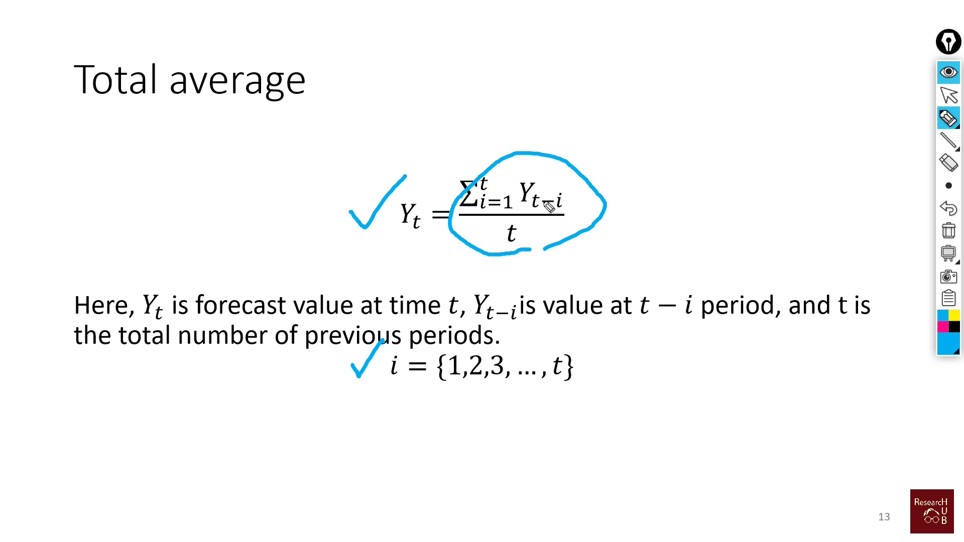
mouse_move(566, 195)
left_mouse_down()
mouse_move(563, 205)
mouse_move(603, 206)
mouse_move(570, 194)
mouse_move(572, 181)
mouse_move(616, 153)
mouse_move(613, 170)
left_mouse_up()
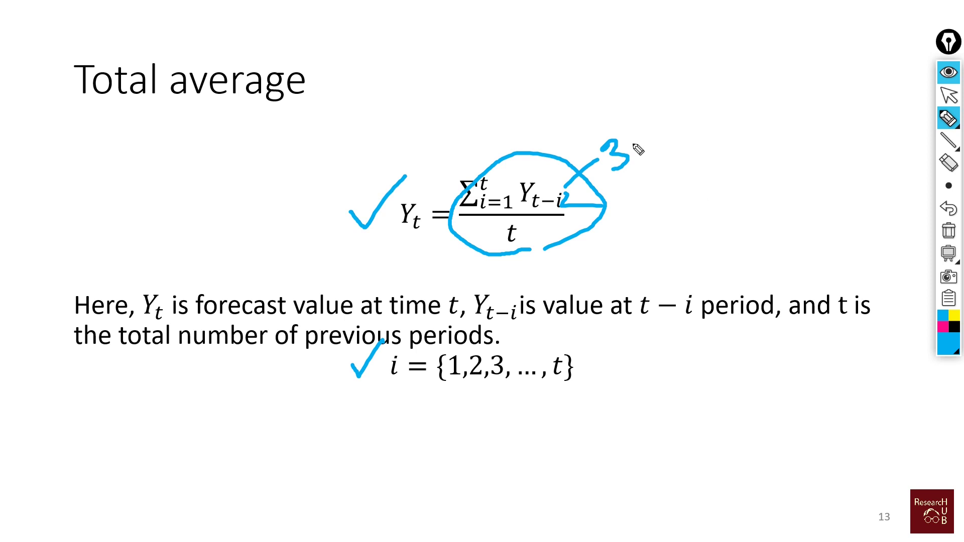
mouse_move(568, 171)
left_mouse_down()
mouse_move(614, 106)
mouse_move(651, 83)
left_mouse_up()
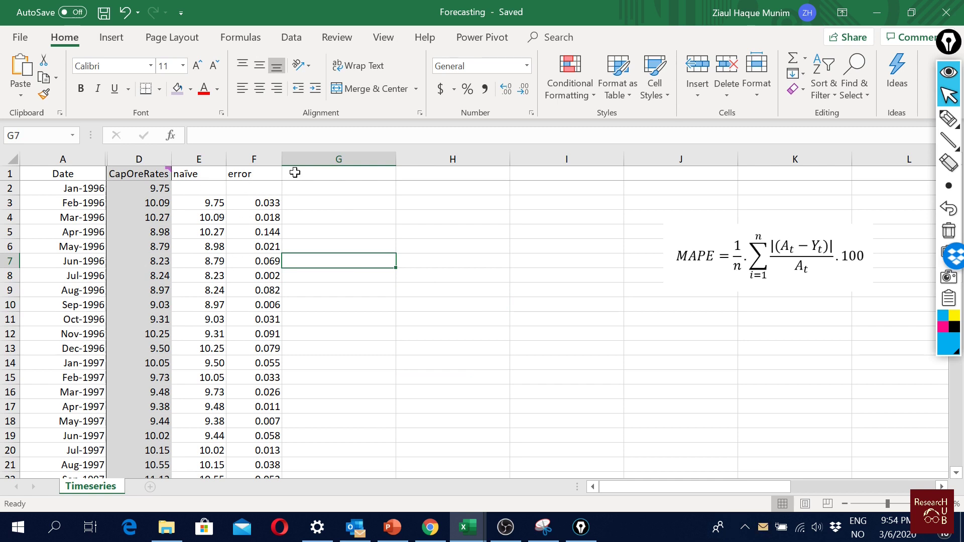
Step: Rename the F1 header from error to errorN
left_click(265, 174)
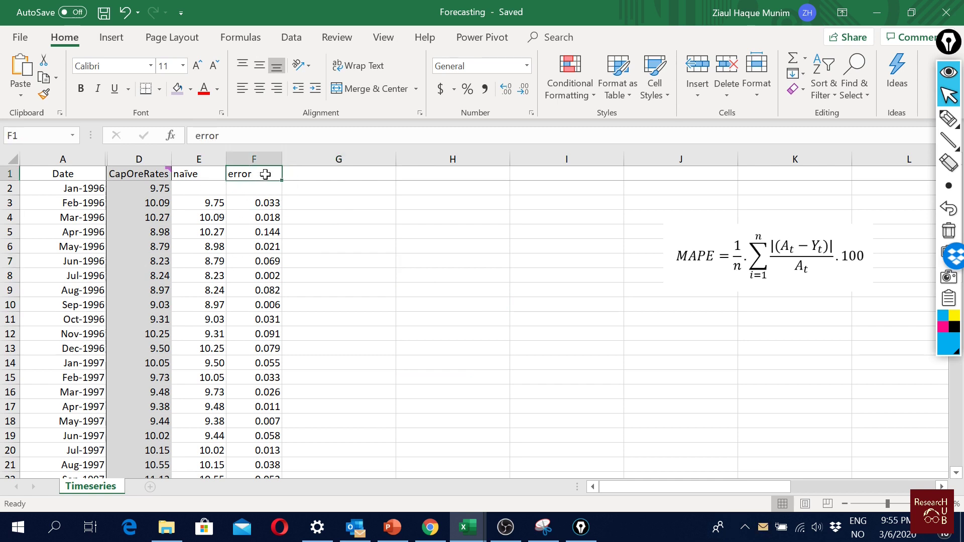
key("F2")
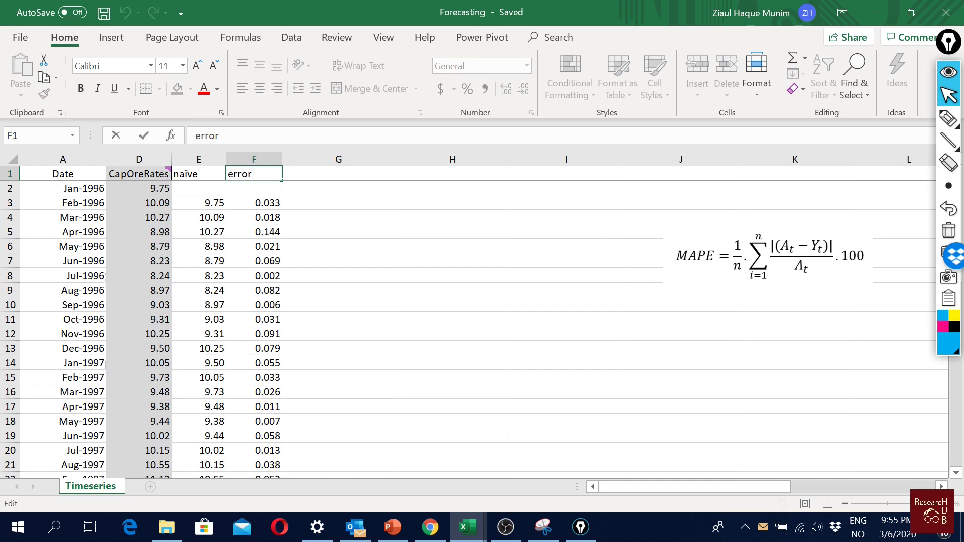
type("N")
key("Return")
Step: Add headers avging in G1 and errorAvg in H1, then narrow columns G and H
left_click(265, 174)
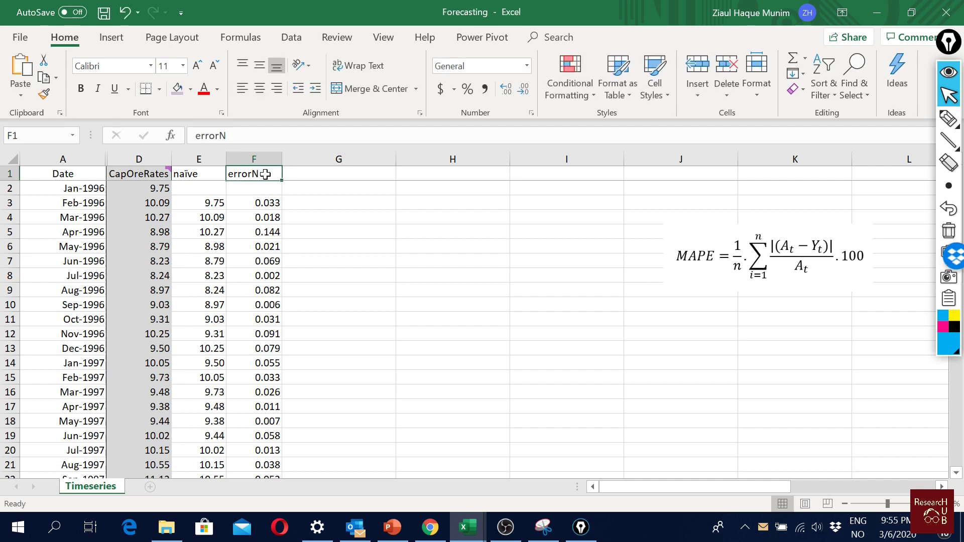
key("Right")
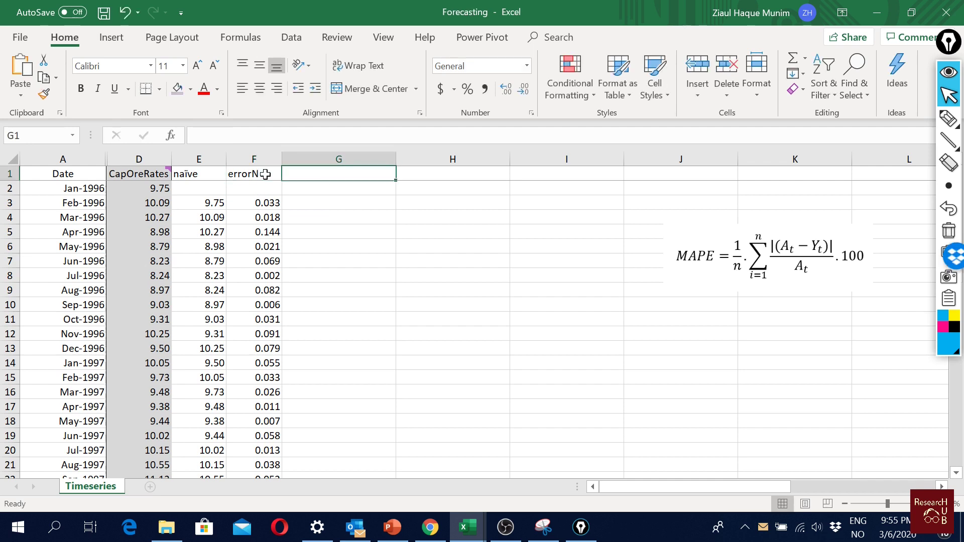
type("avg")
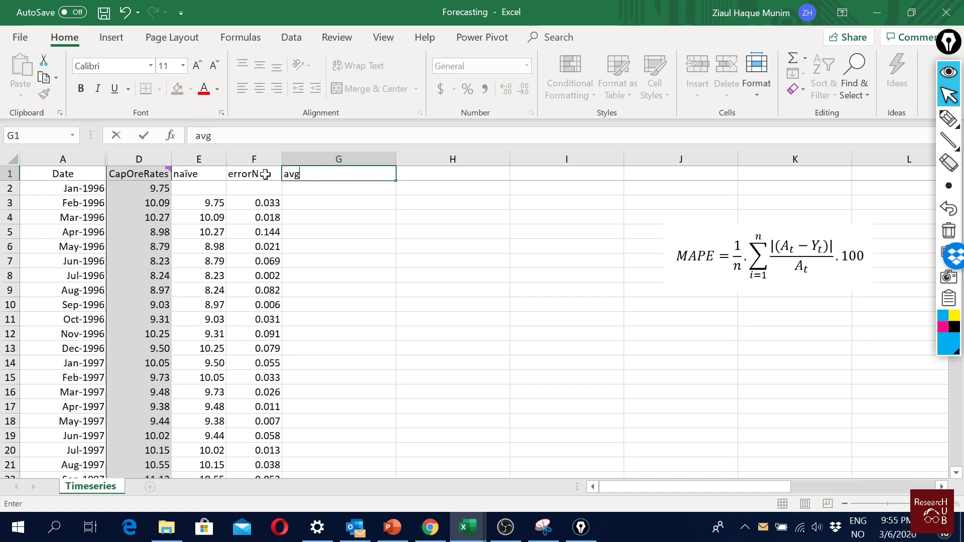
type("ing")
key("Return")
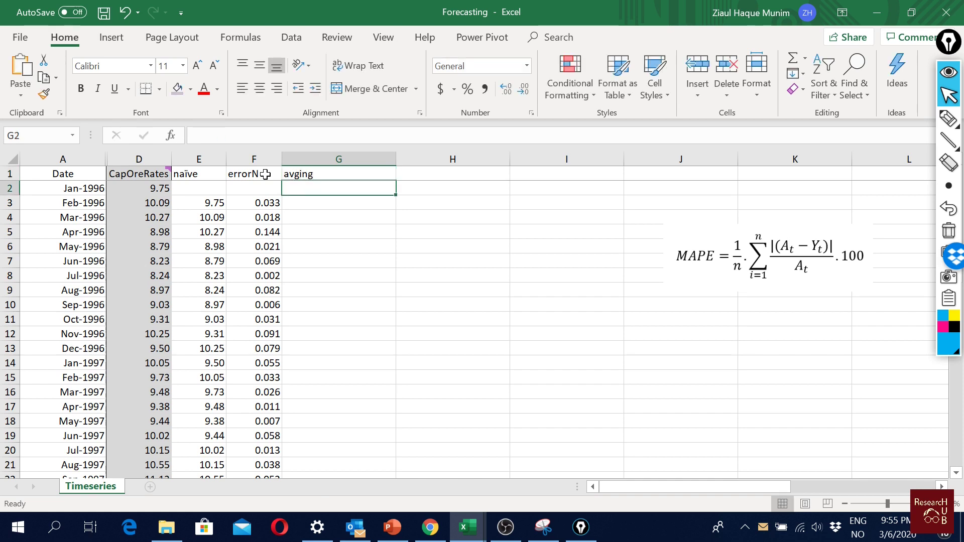
key("Up")
key("Right")
type("er")
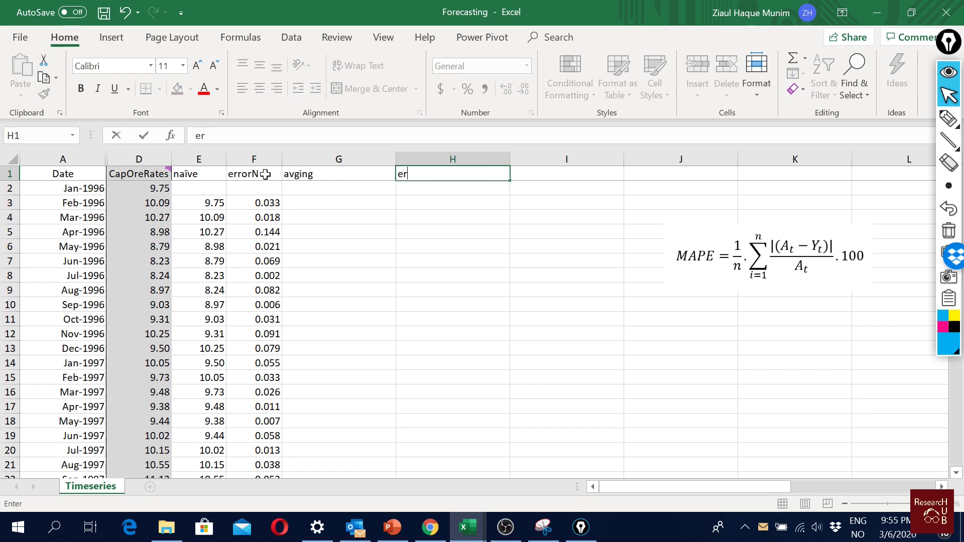
type("rorAvg")
key("Return")
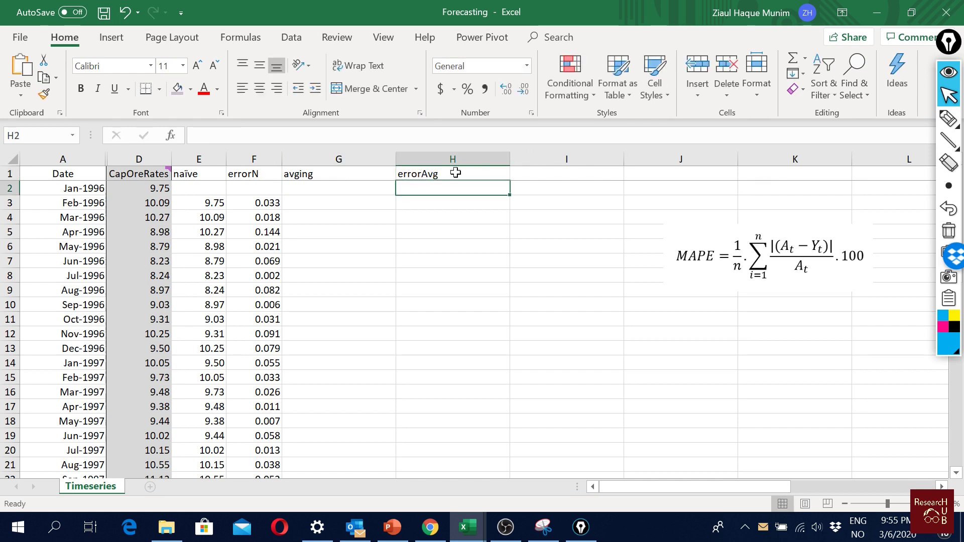
left_click_drag(394, 159, 371, 160)
left_click_drag(484, 158, 454, 159)
Step: Set G3 equal to the first rate in D2, giving 9.75
left_click(325, 187)
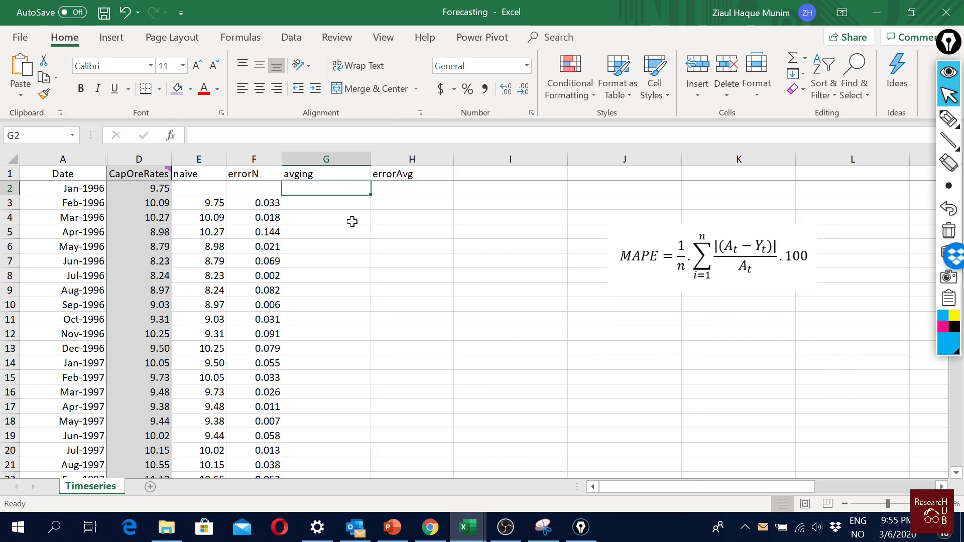
key("Down")
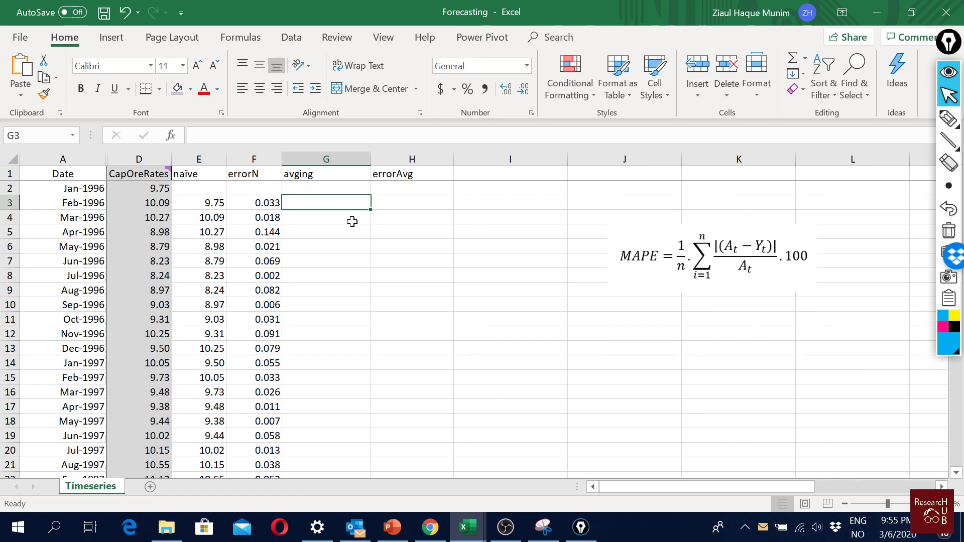
type("=")
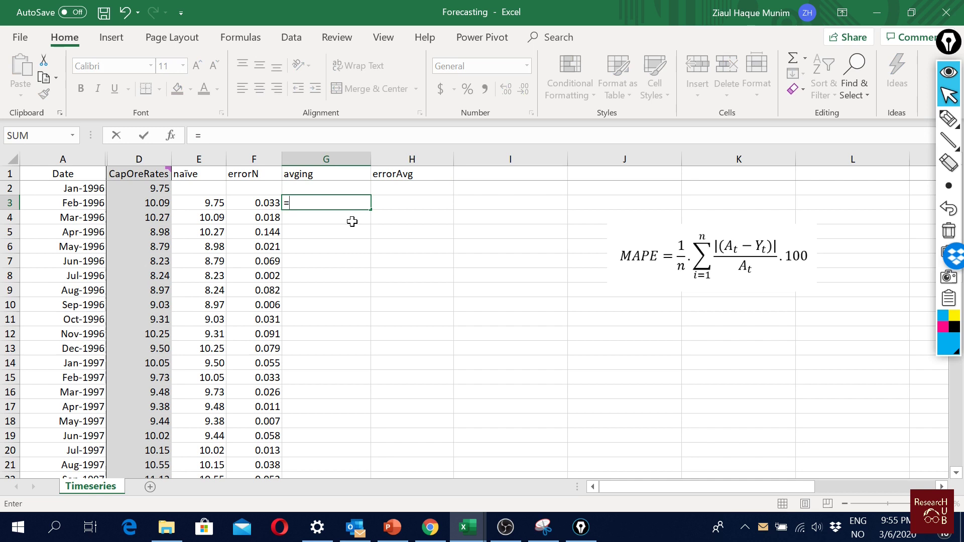
key("Left")
key("Left")
key("Left")
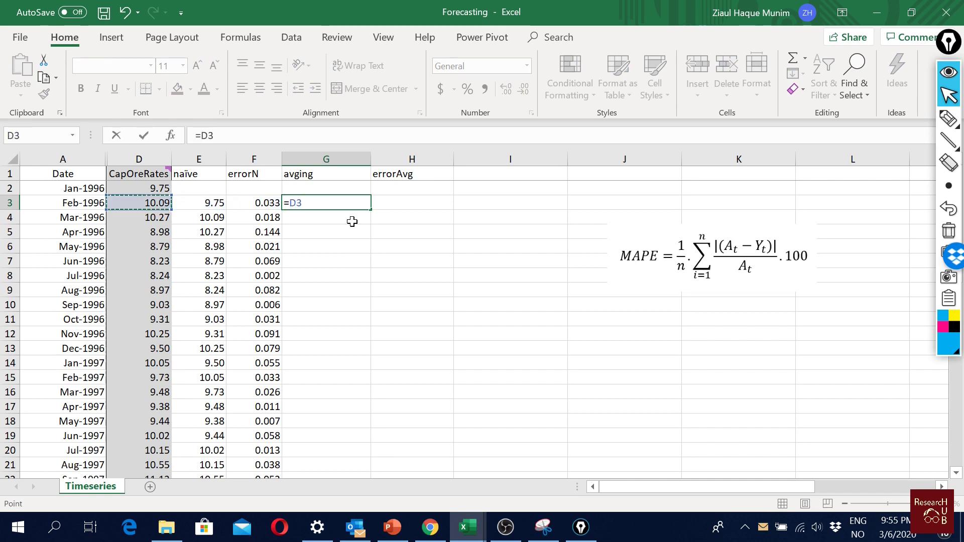
key("Up")
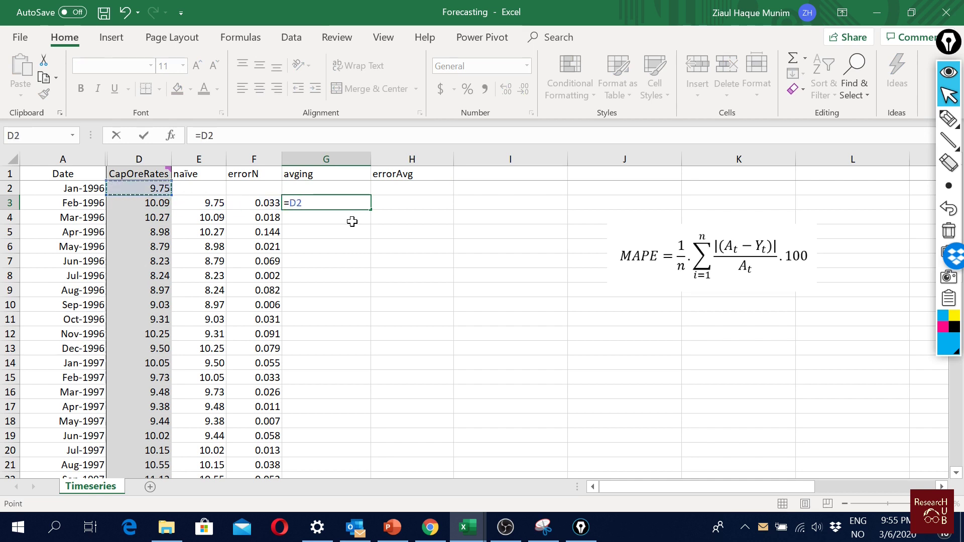
key("Return")
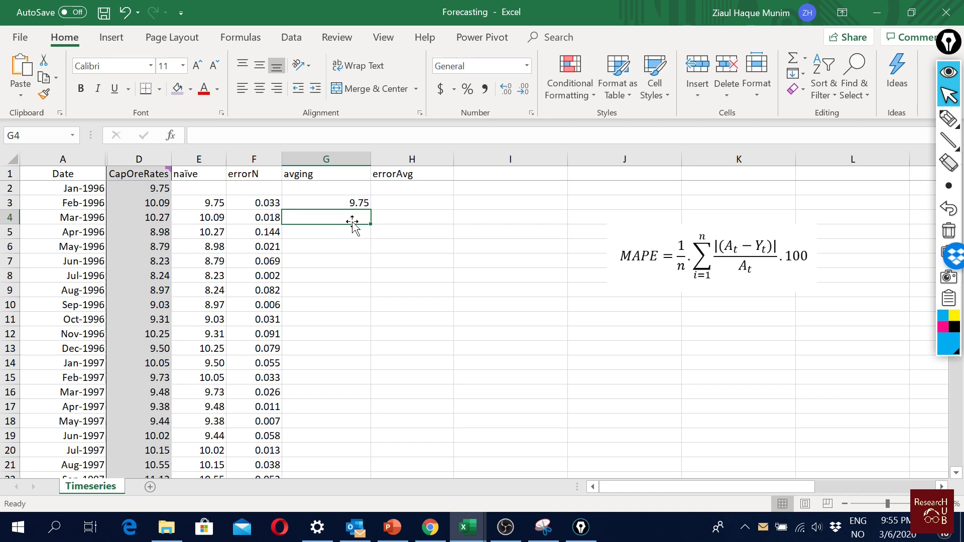
Step: Enter =AVERAGE($D$2:D3) in G4 as a running average with an anchored start
type("=")
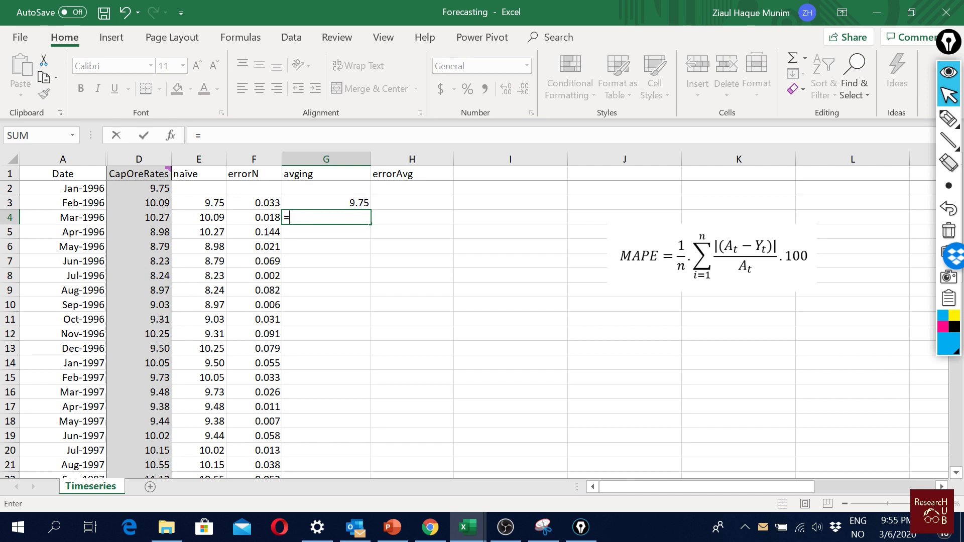
type("ave")
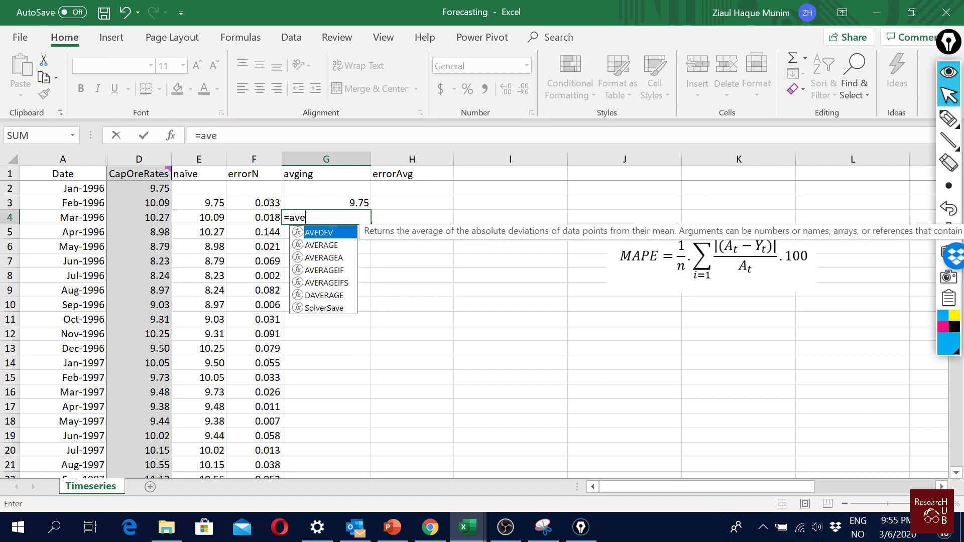
double_click(340, 245)
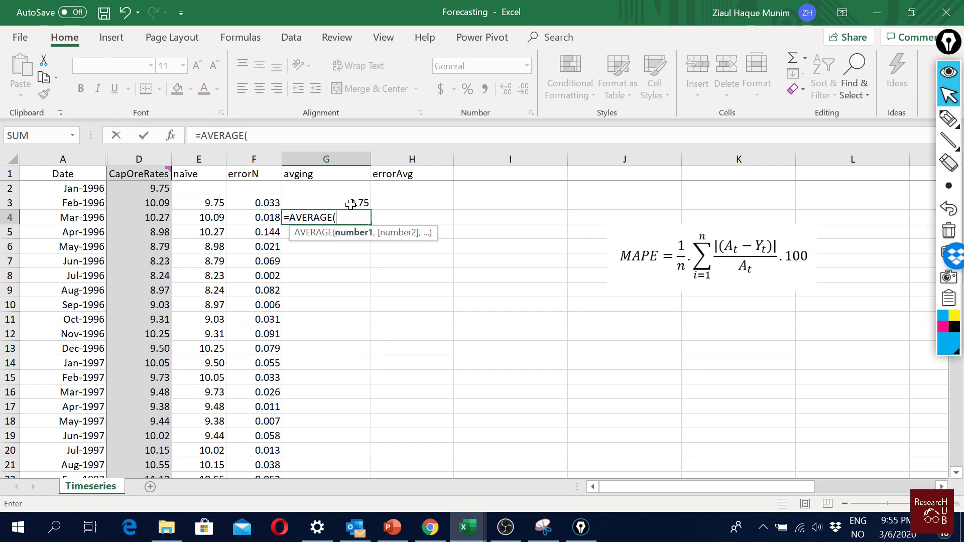
left_click(157, 189)
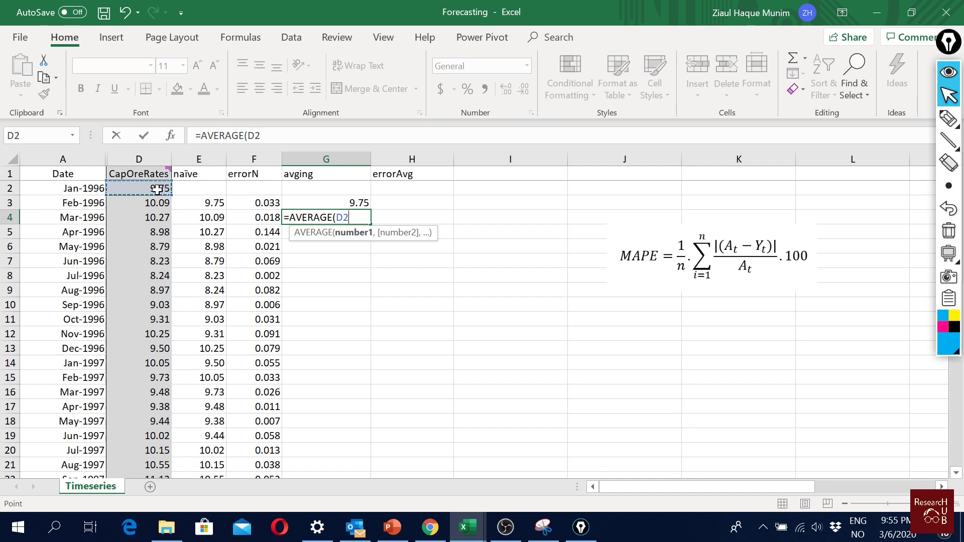
key("F4")
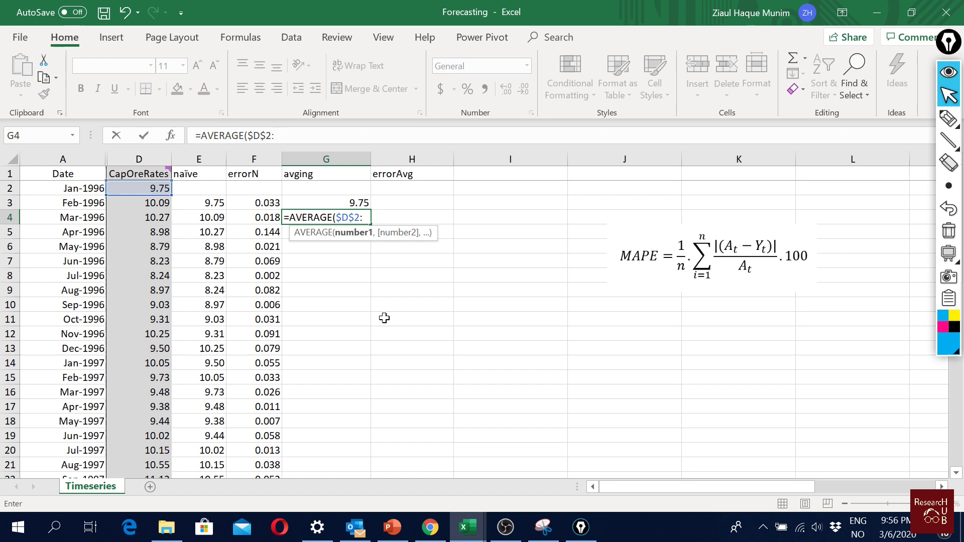
left_click(156, 205)
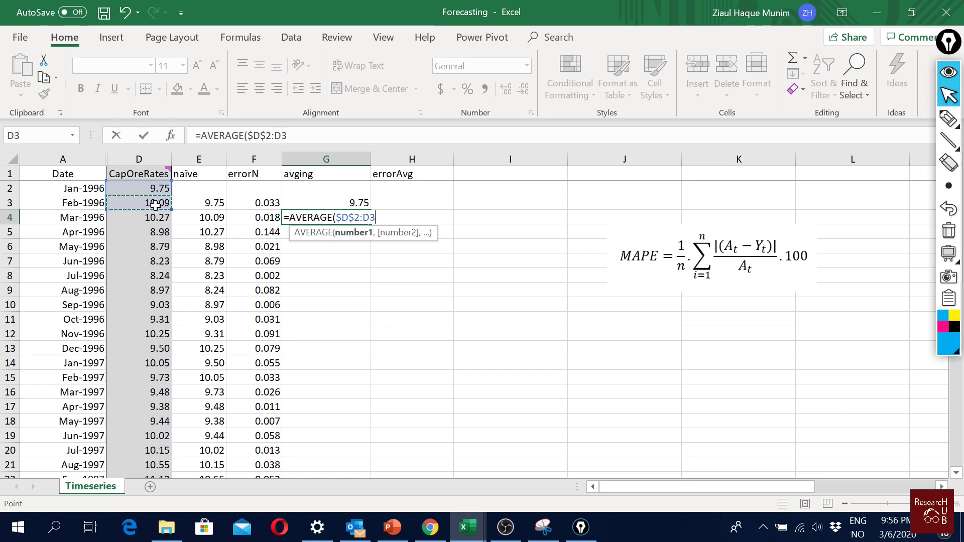
type(")")
key("Return")
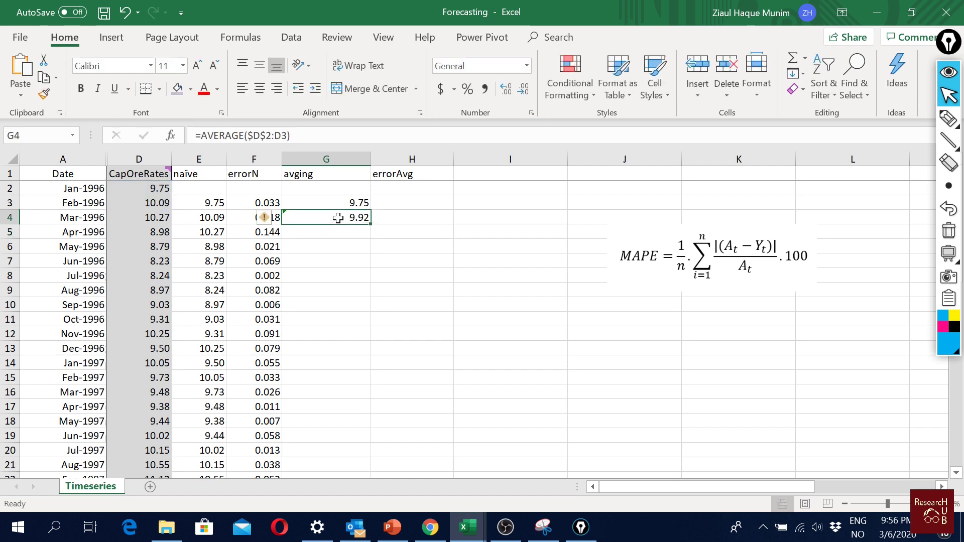
Step: Check the G4 formula =AVERAGE($D$2:D3) and fill it down column G to row 52
double_click(323, 215)
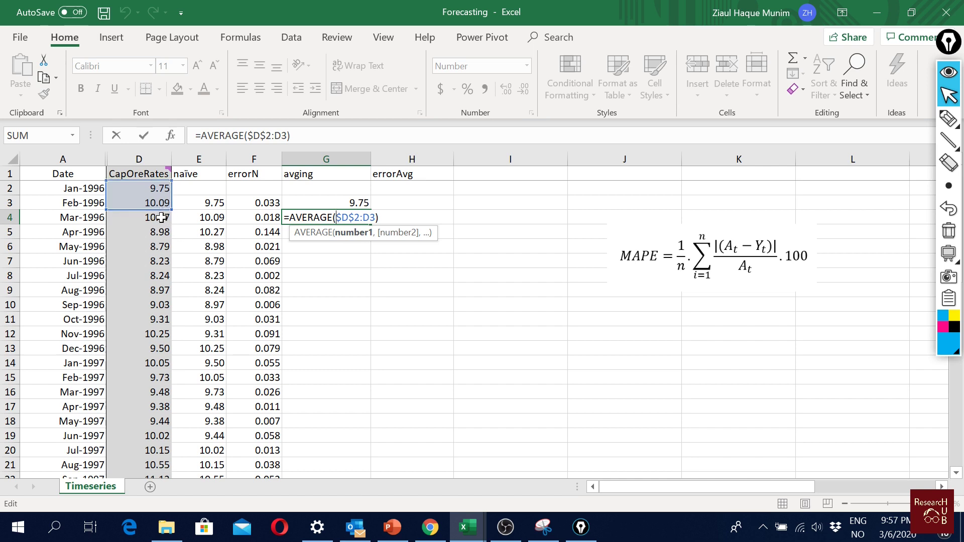
key("Return")
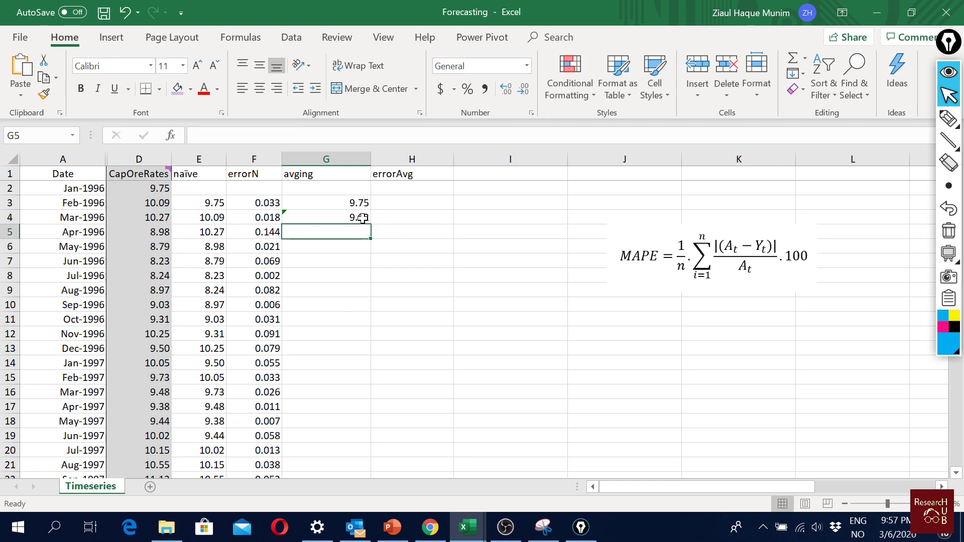
double_click(362, 218)
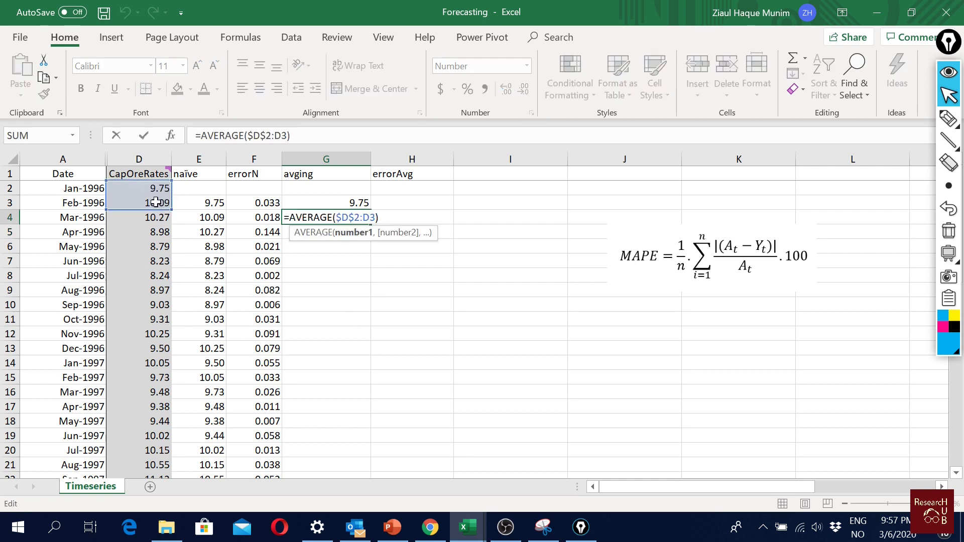
key("Escape")
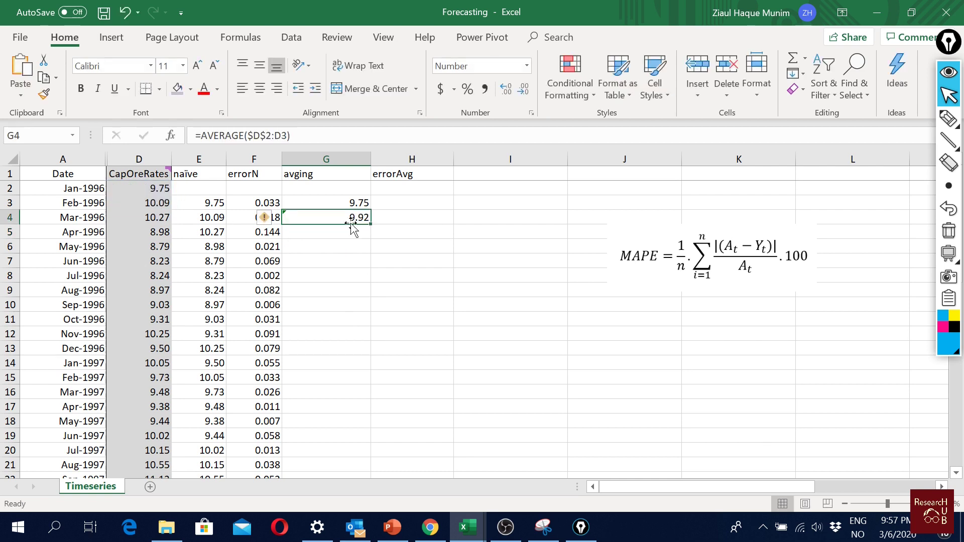
double_click(370, 223)
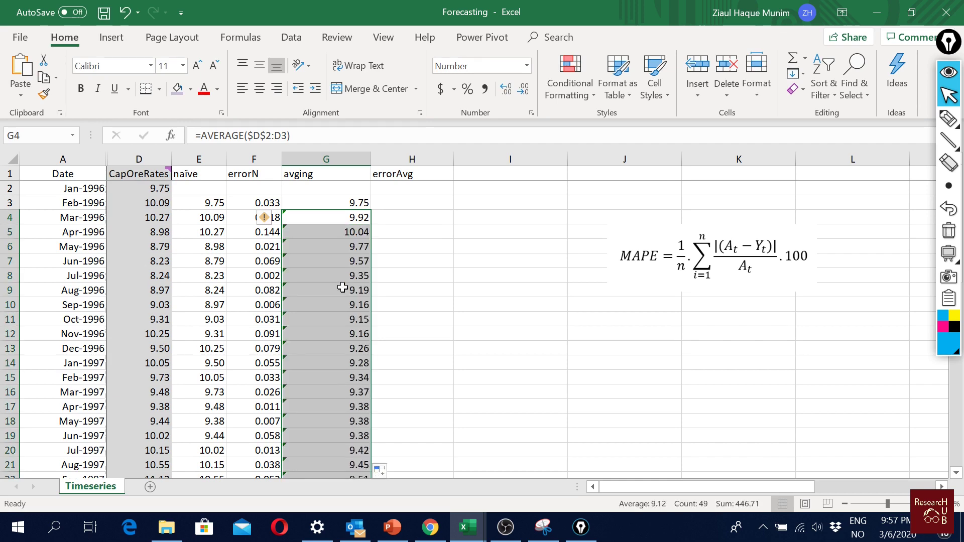
scroll(350, 254, "down", 11)
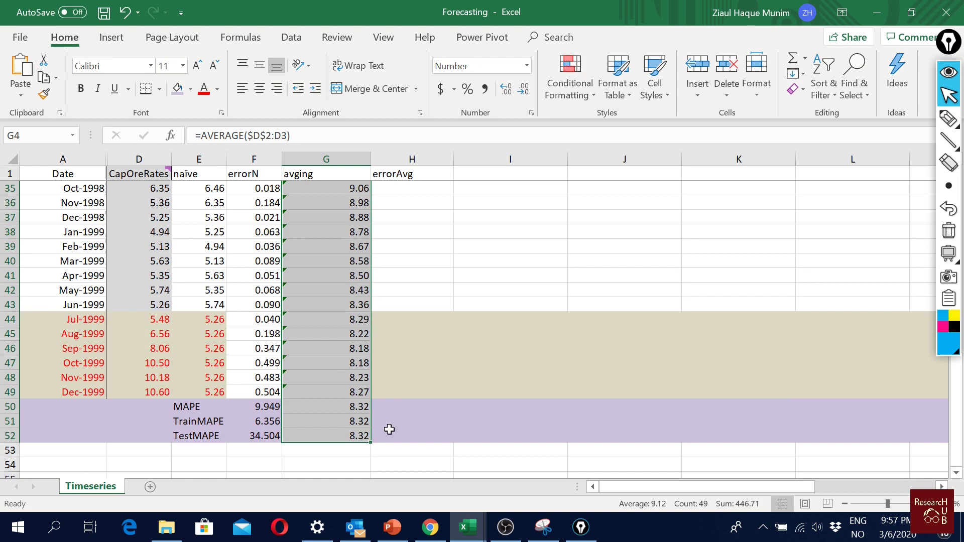
Step: Paste G44's value 8.29 into G45 and fill it down to G49
left_click(349, 318)
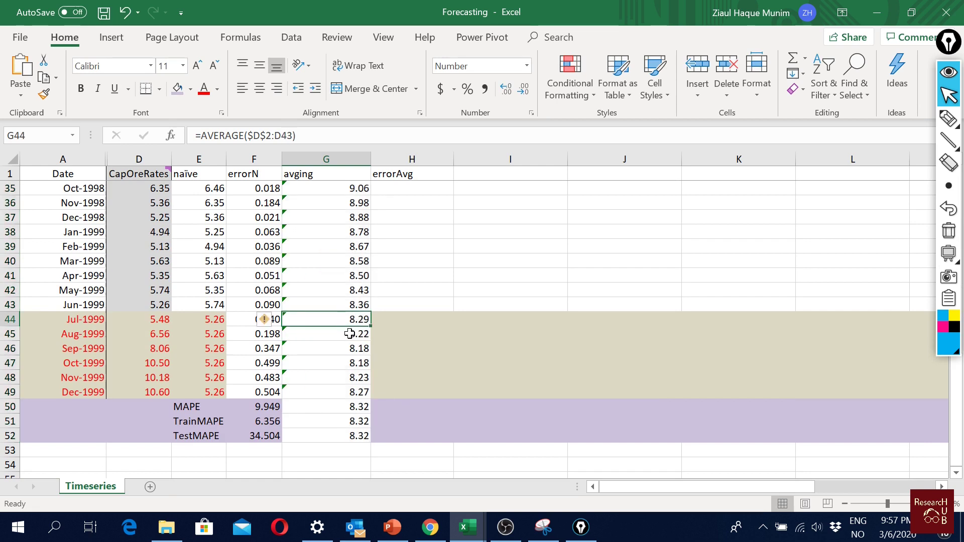
left_click(350, 333)
key("Up")
left_click(352, 337)
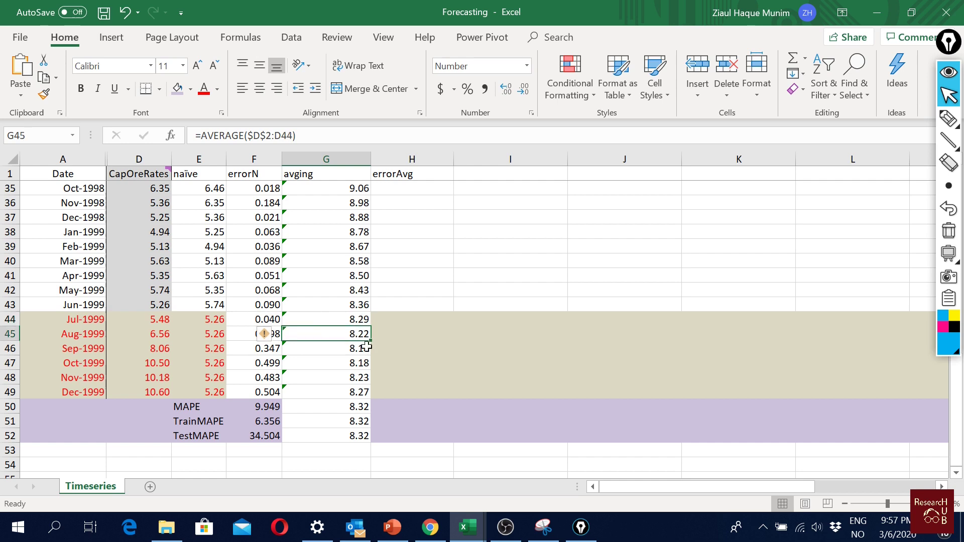
left_click(328, 317)
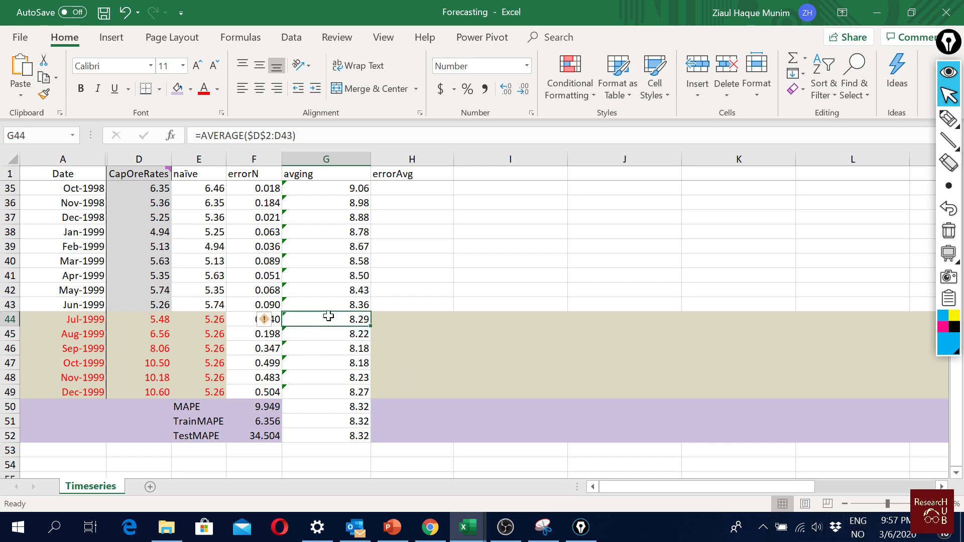
key("ctrl+c")
left_click(351, 334)
right_click(351, 333)
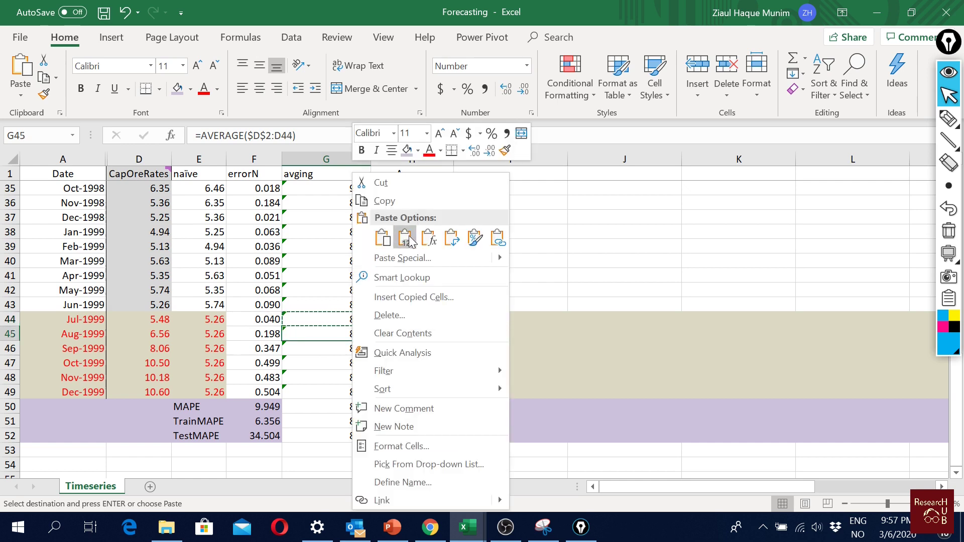
left_click(402, 237)
left_click_drag(371, 341, 358, 433)
Step: Clear G50:G52 beside the MAPE rows, then insert a blank row 50 and hide it
key("Delete")
left_click(424, 466)
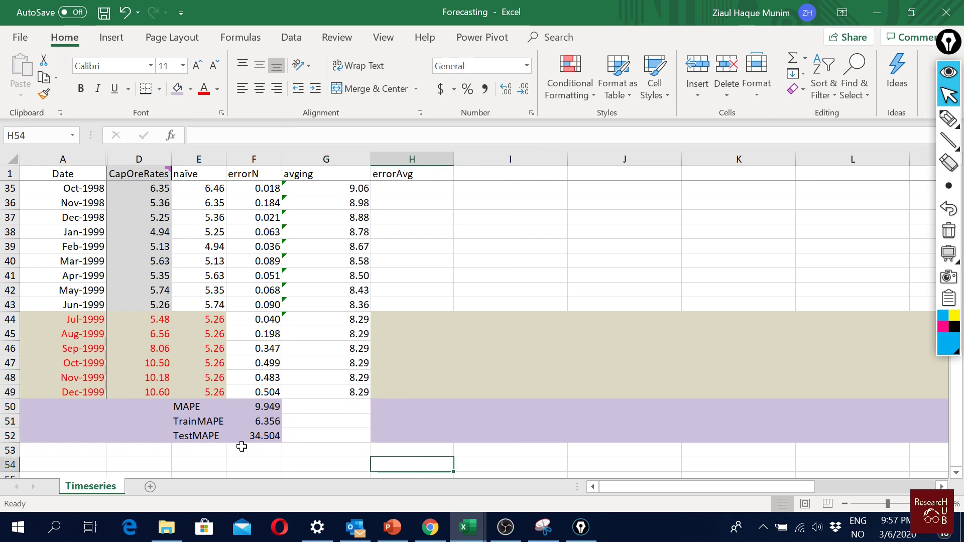
right_click(10, 406)
left_click(56, 285)
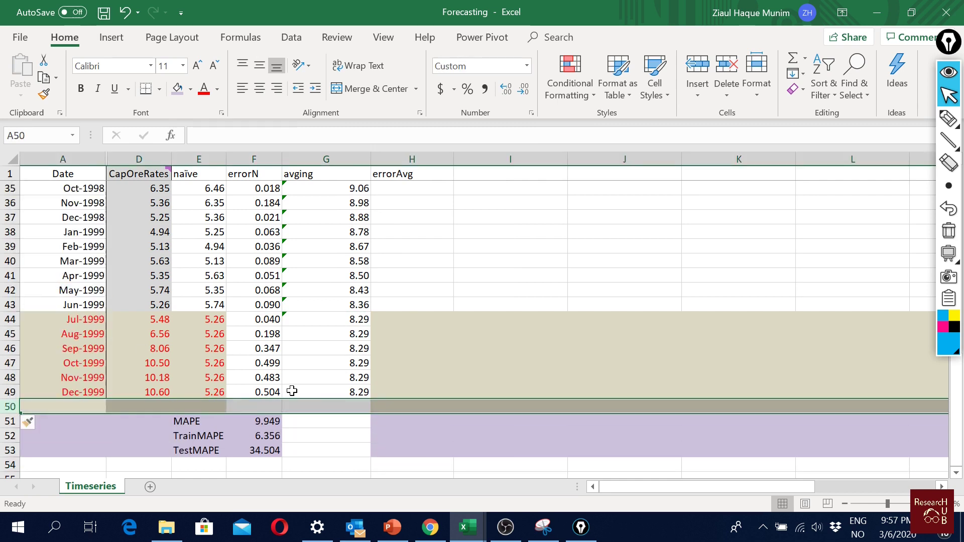
left_click(318, 403)
key("ctrl+9")
left_click(351, 319)
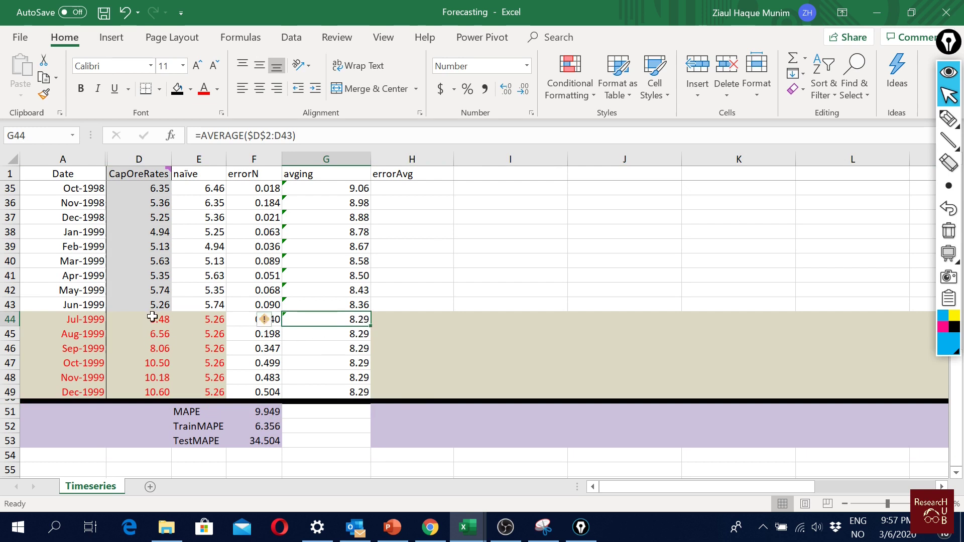
Step: Verify that G44's average covers rates only through Jun-1999
left_click_drag(152, 317, 151, 391)
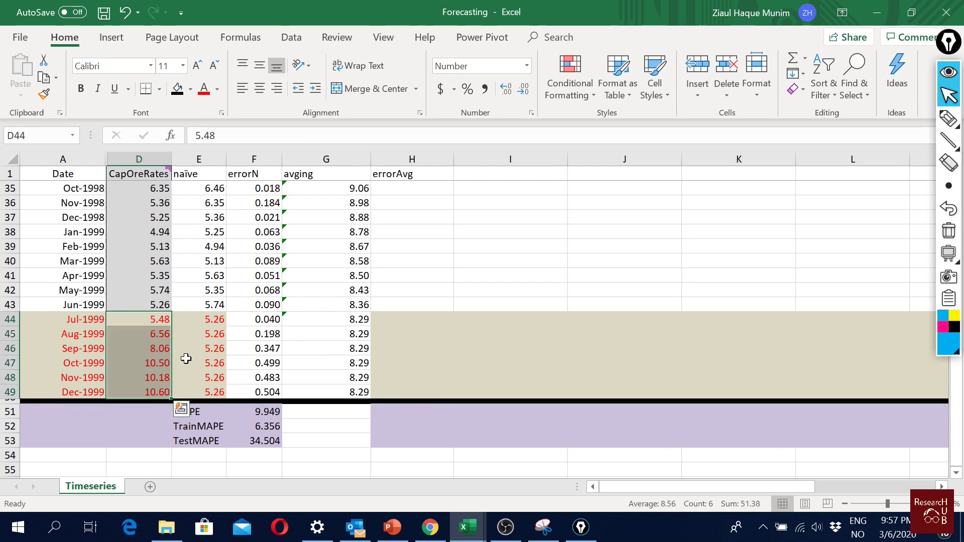
left_click(351, 319)
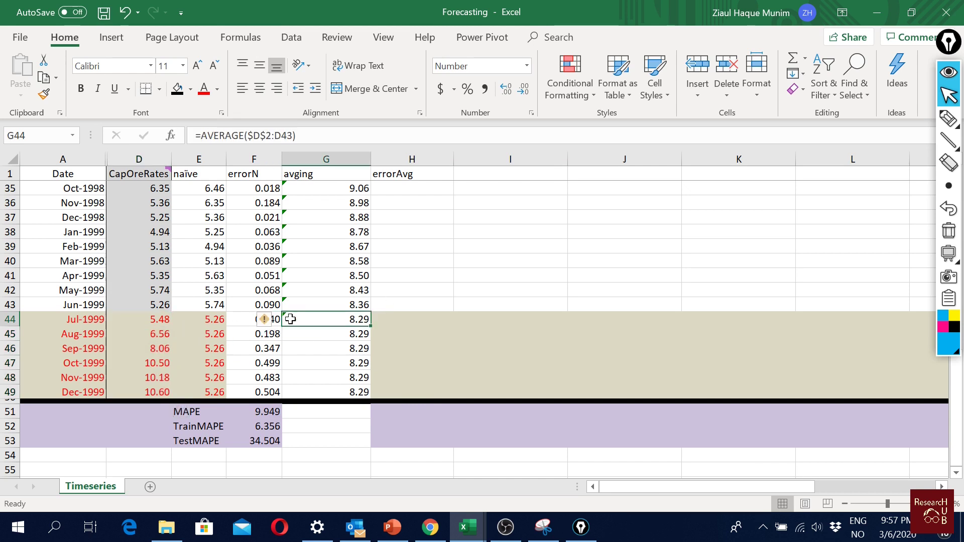
double_click(362, 319)
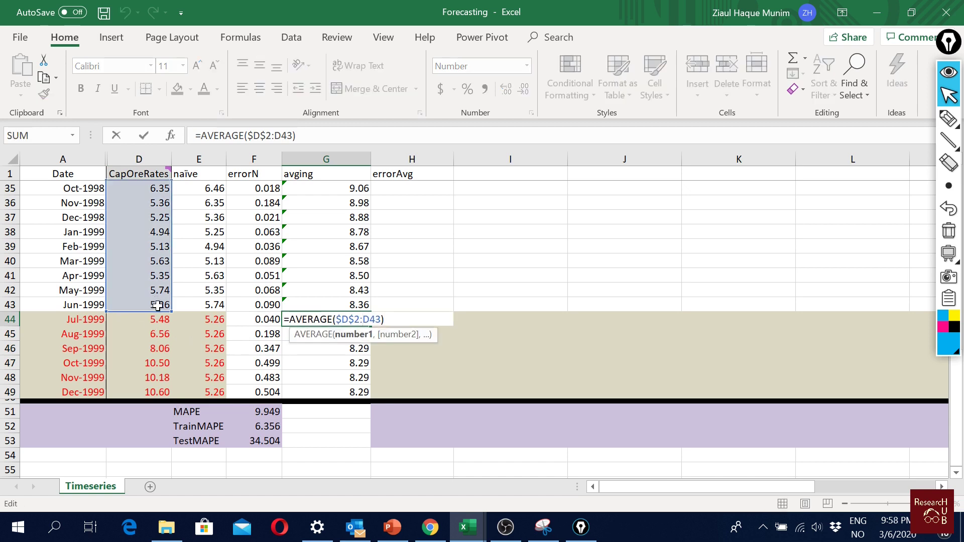
key("Escape")
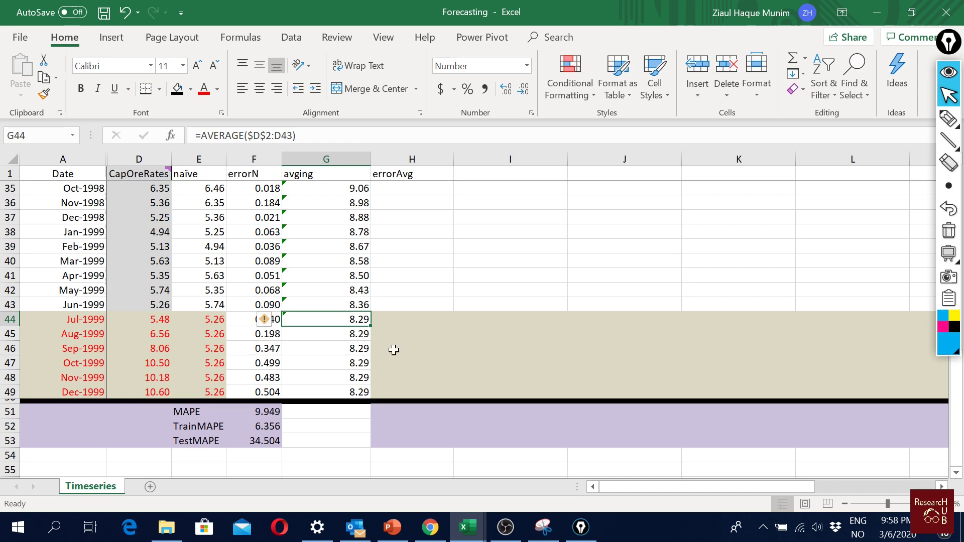
scroll(360, 376, "up", 3)
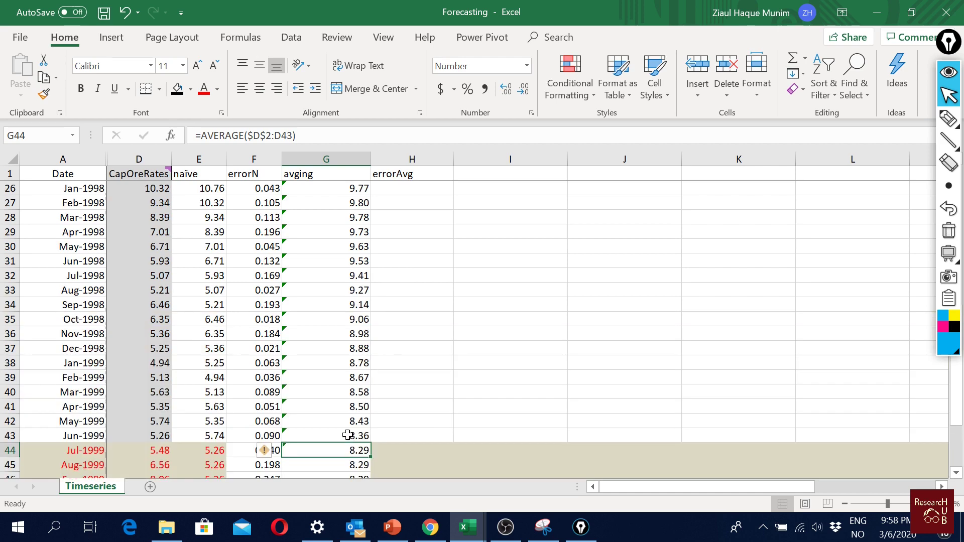
scroll(361, 387, "up", 8)
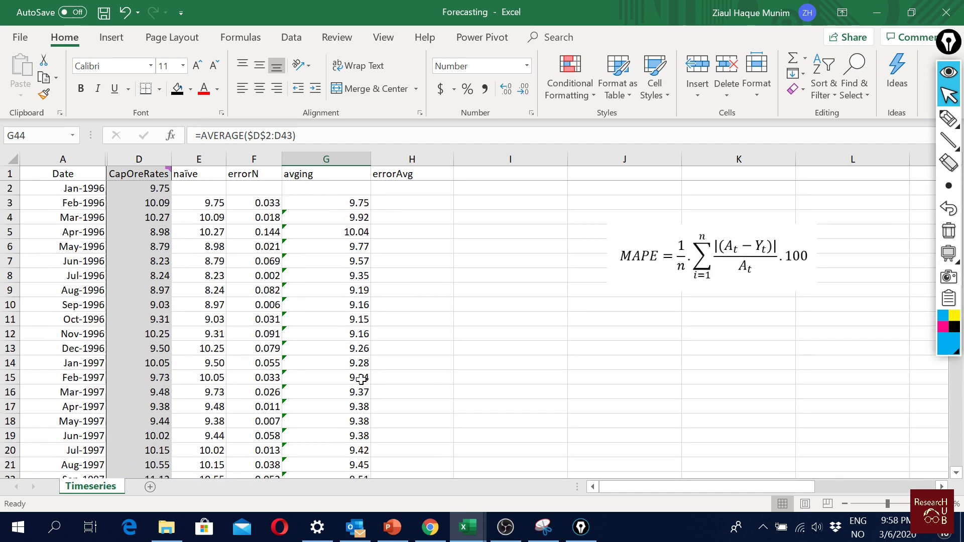
double_click(361, 379)
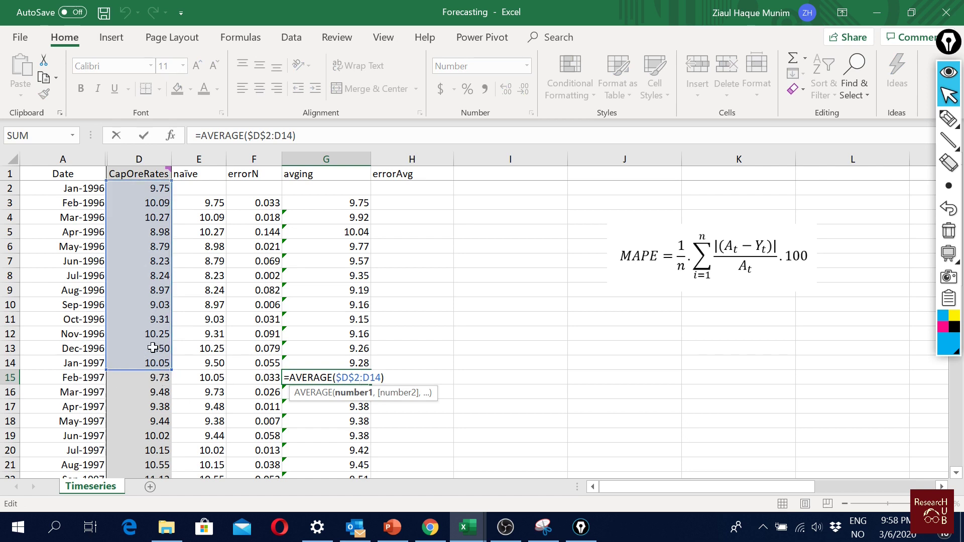
key("ctrl+Return")
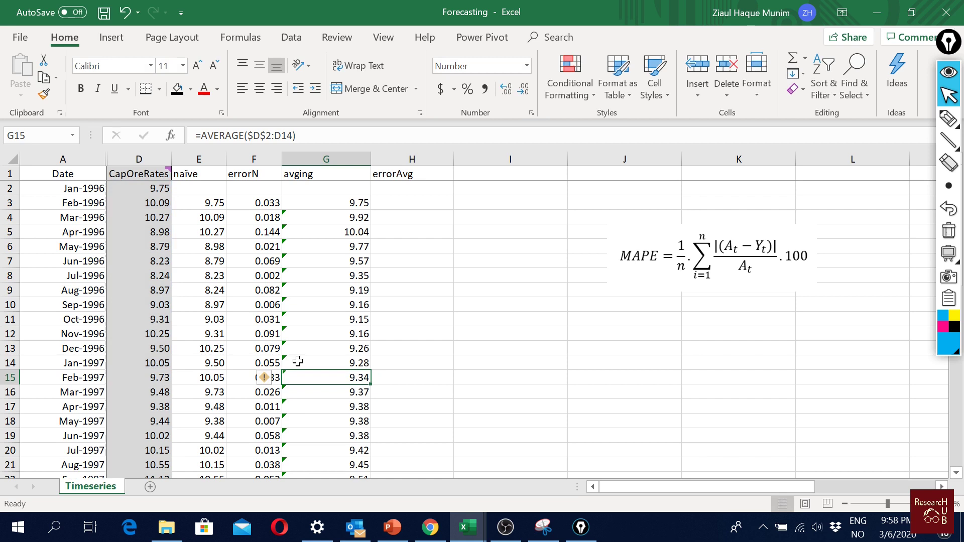
left_click(394, 202)
Step: Narrow columns G and H, enter =ABS(D3-G3)/D3 in H3, and fill it down column H
left_click_drag(371, 171, 340, 166)
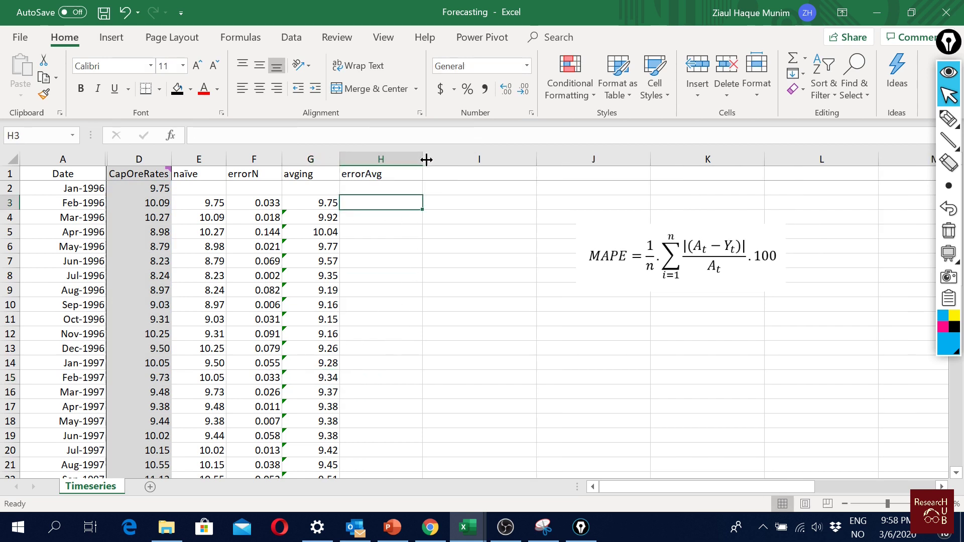
left_click_drag(424, 158, 394, 166)
type("=")
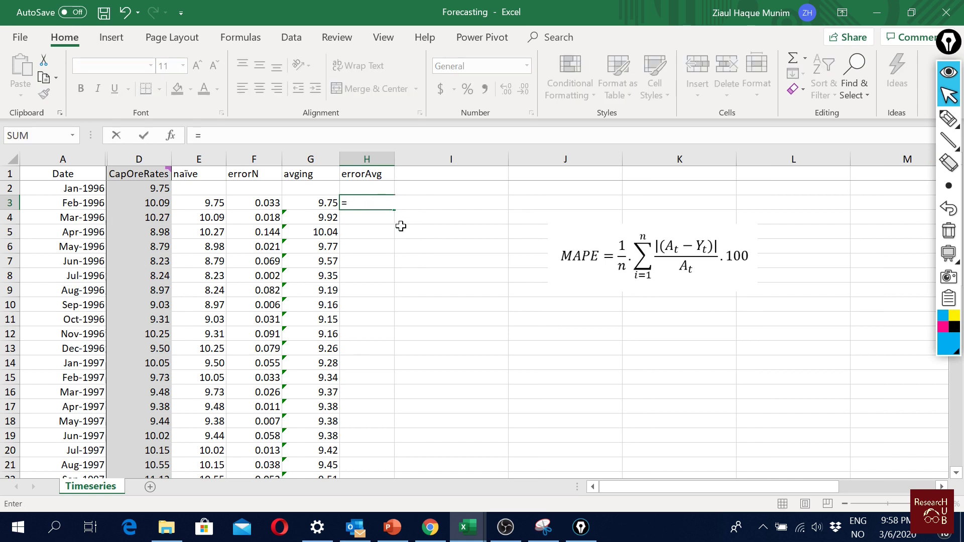
type("abs")
double_click(380, 224)
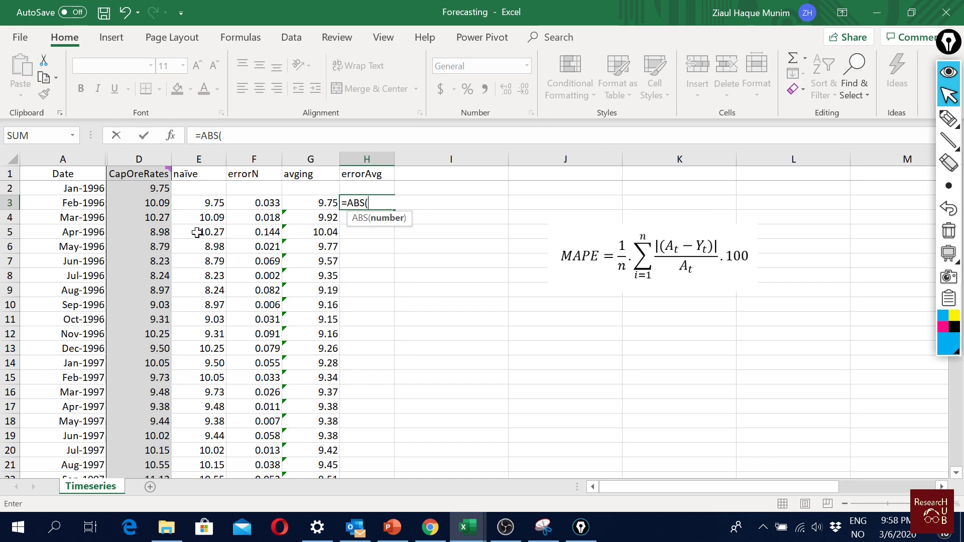
left_click(156, 204)
type("-")
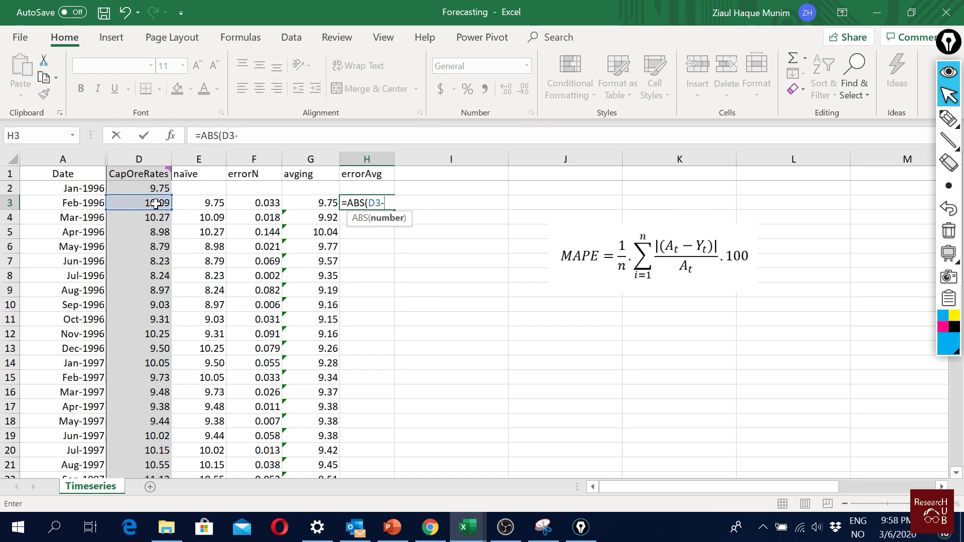
left_click(320, 206)
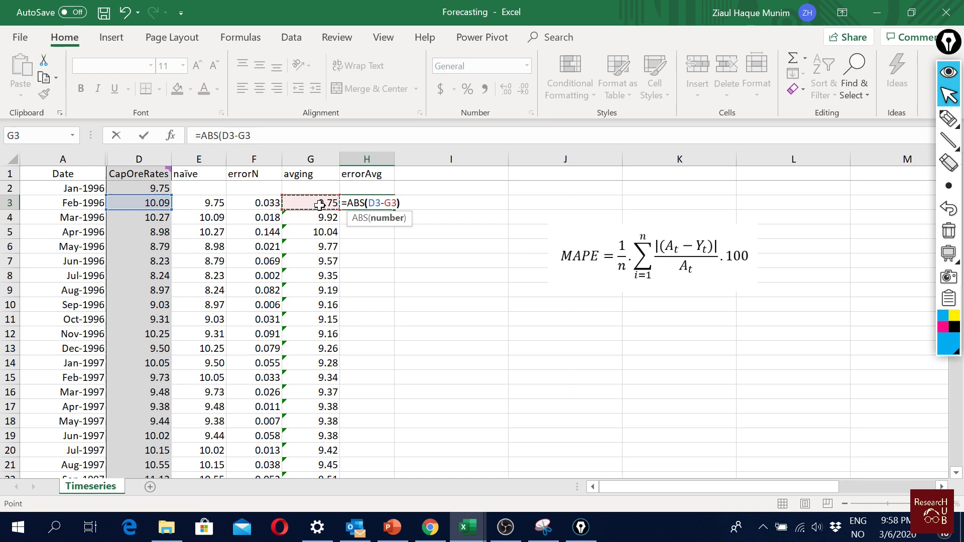
type(")/")
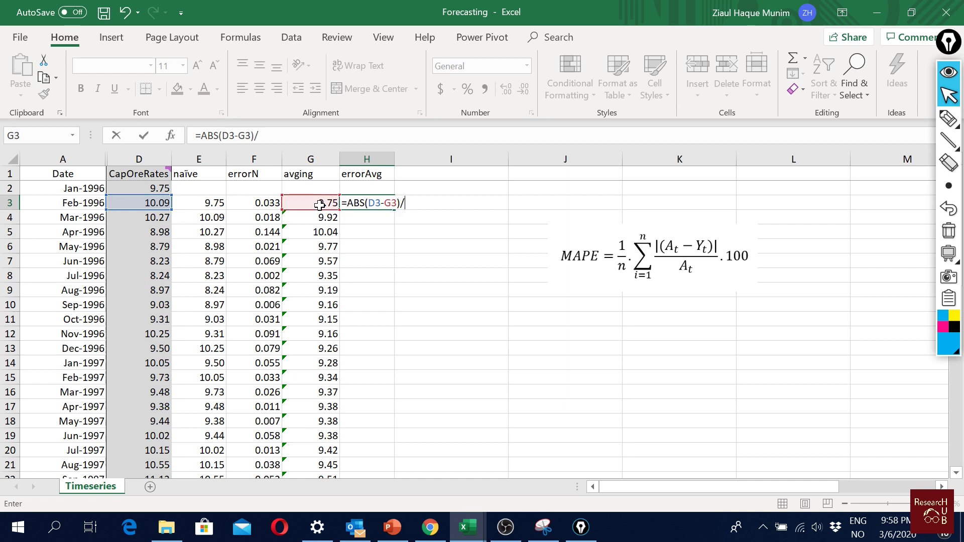
left_click(153, 205)
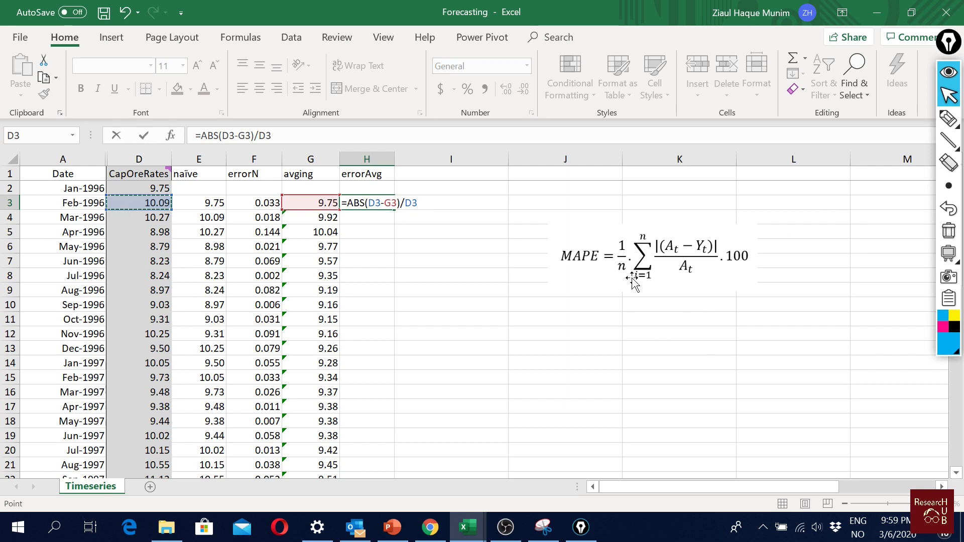
key("Return")
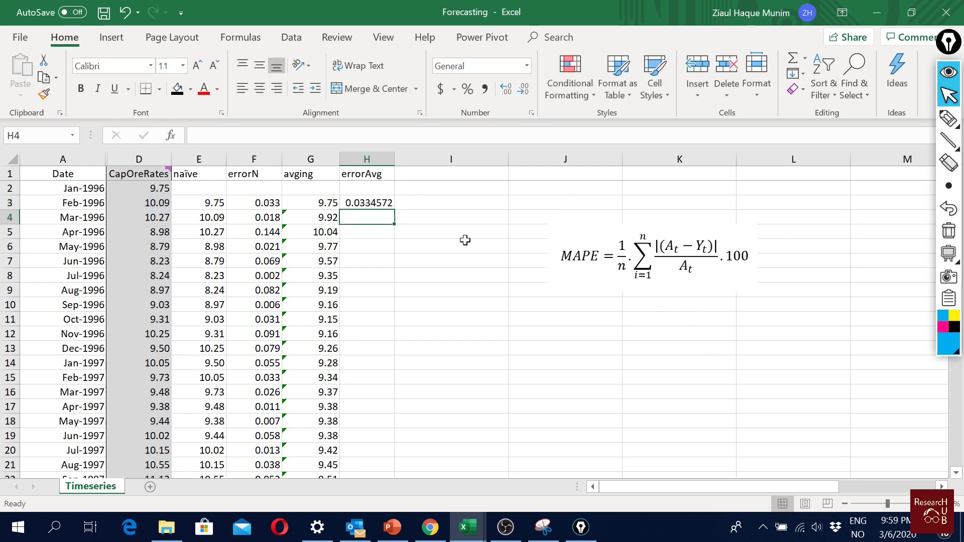
left_click(384, 205)
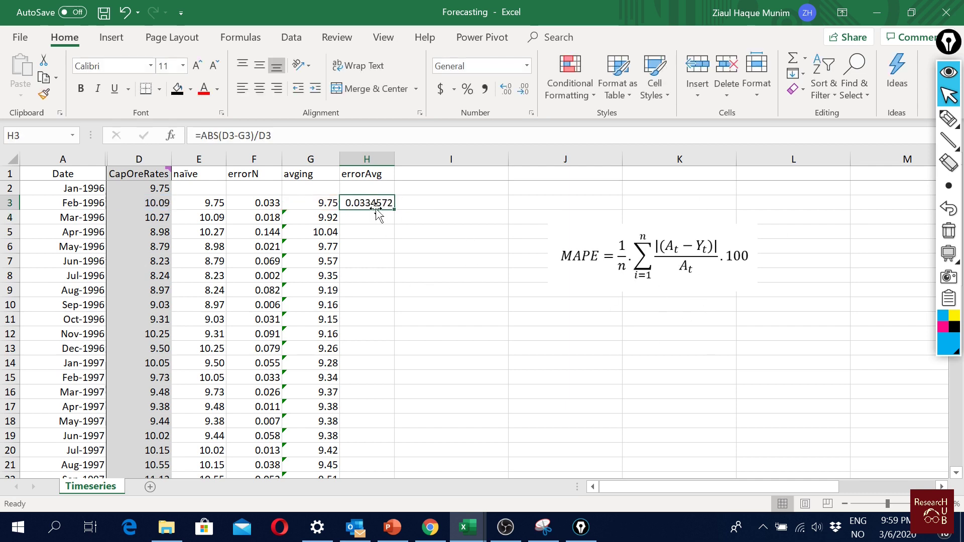
double_click(392, 212)
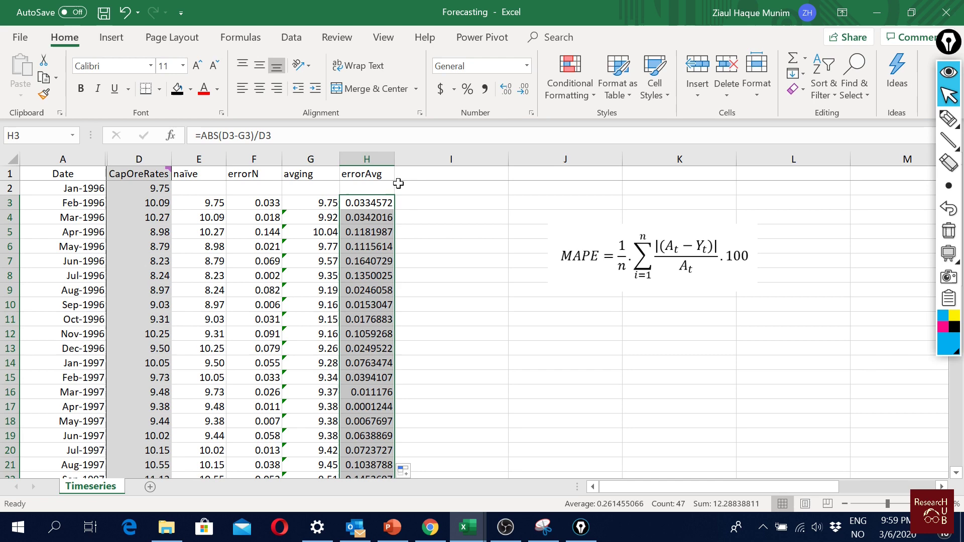
Step: Reduce errorAvg values to three decimals and narrow column H to fit
left_click(524, 90)
left_click(523, 89)
left_click(524, 90)
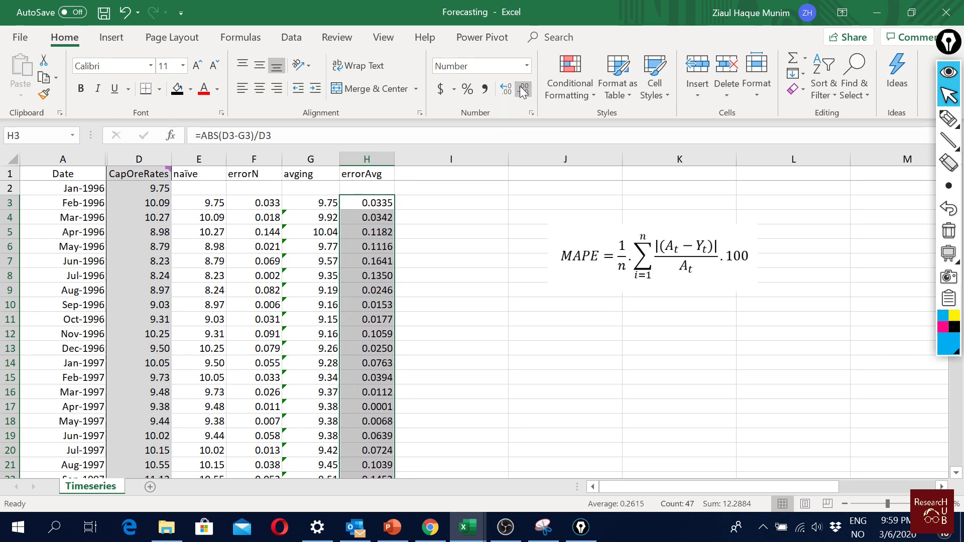
left_click(524, 90)
mouse_move(395, 159)
left_mouse_down()
mouse_move(381, 157)
mouse_move(386, 165)
left_mouse_up()
scroll(433, 269, "down", 10)
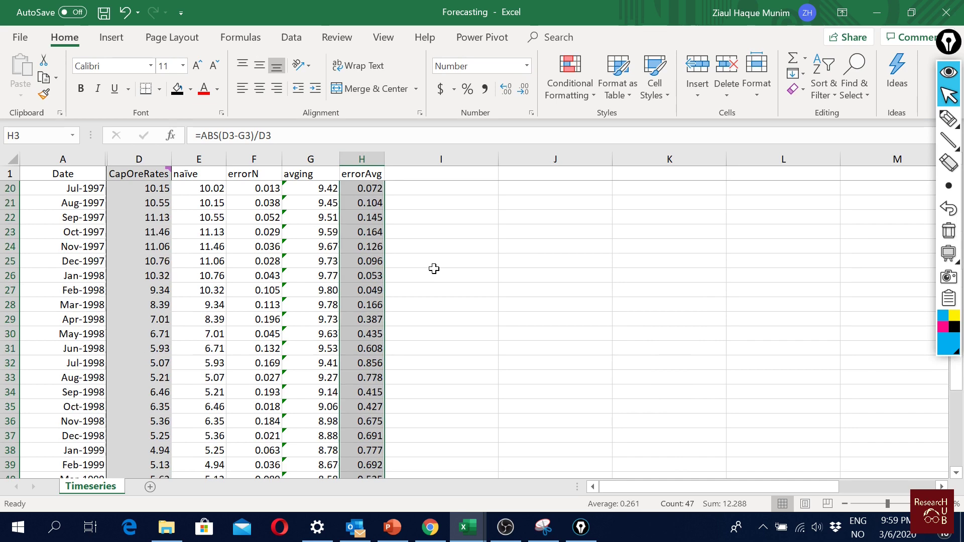
left_click(473, 351)
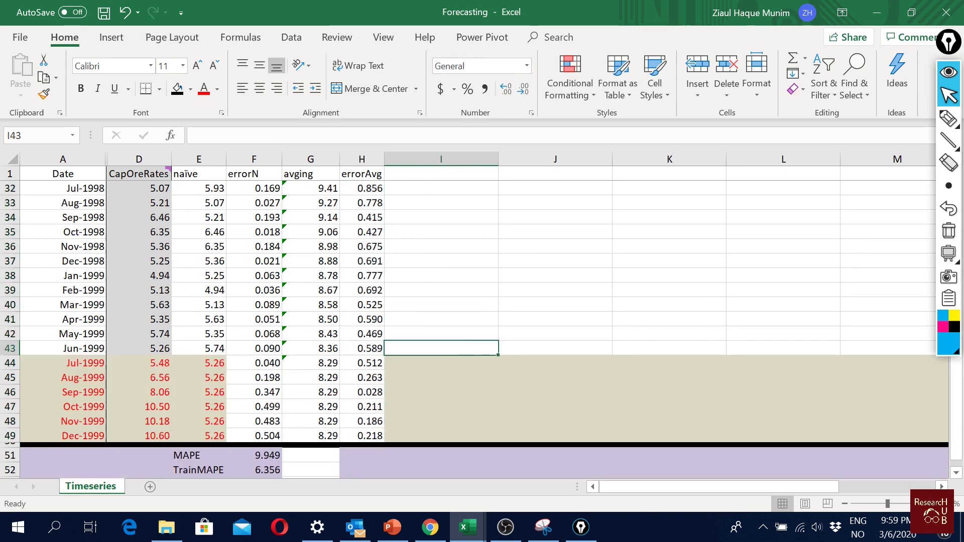
scroll(537, 450, "down", 2)
Step: Copy the MAPE, TrainMAPE and TestMAPE formulas from F51:F53 across to H, clearing G51:G53
left_click(260, 367)
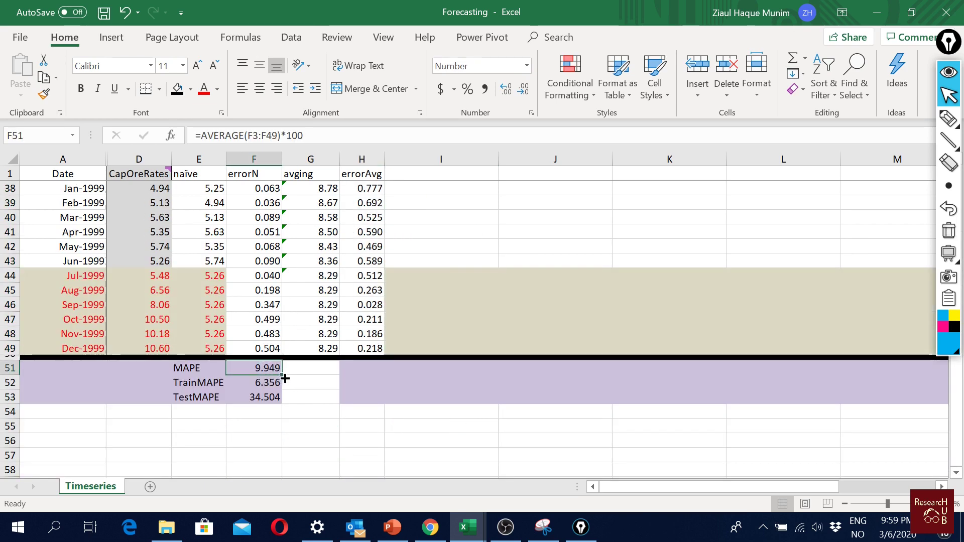
left_click_drag(281, 373, 371, 375)
left_click(271, 383)
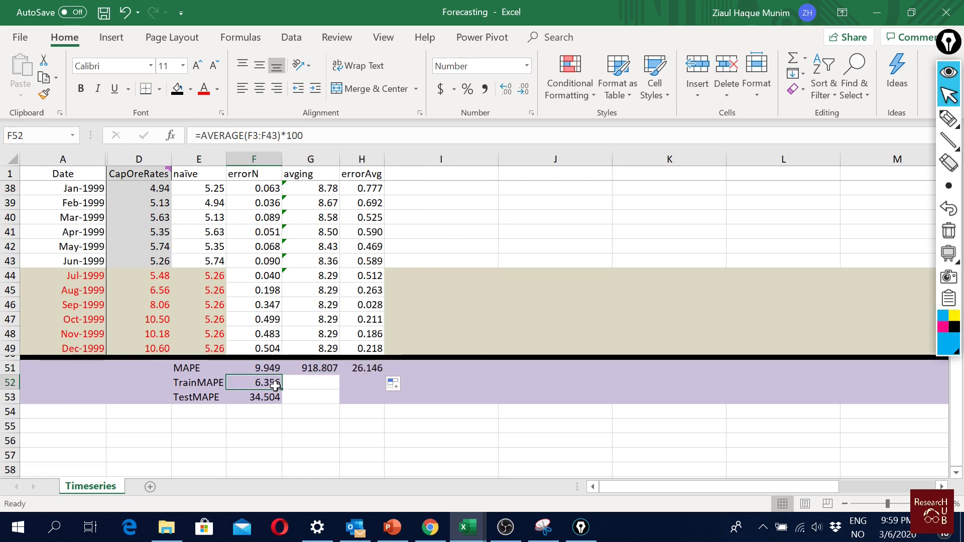
left_click_drag(283, 389, 372, 385)
left_click(273, 396)
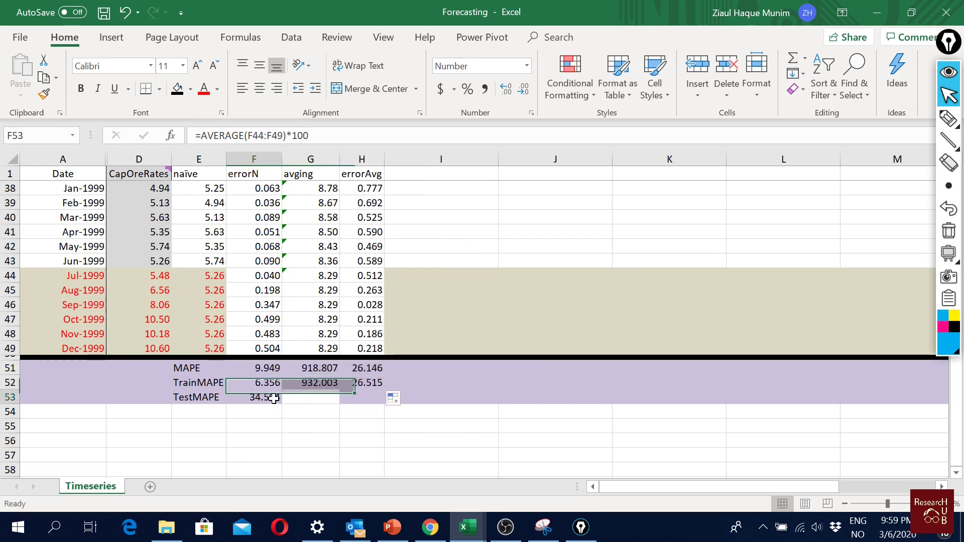
left_click_drag(281, 402, 366, 392)
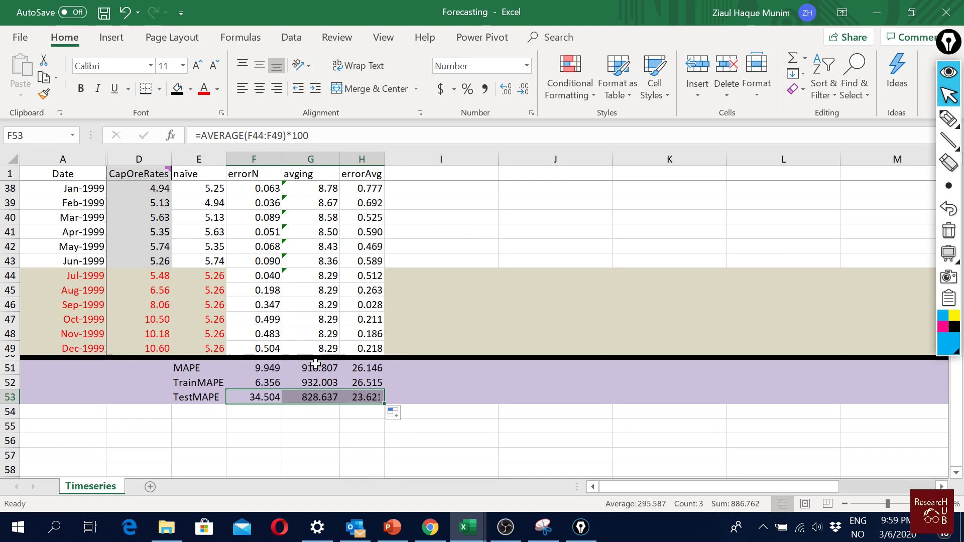
left_click_drag(321, 368, 319, 392)
key("Delete")
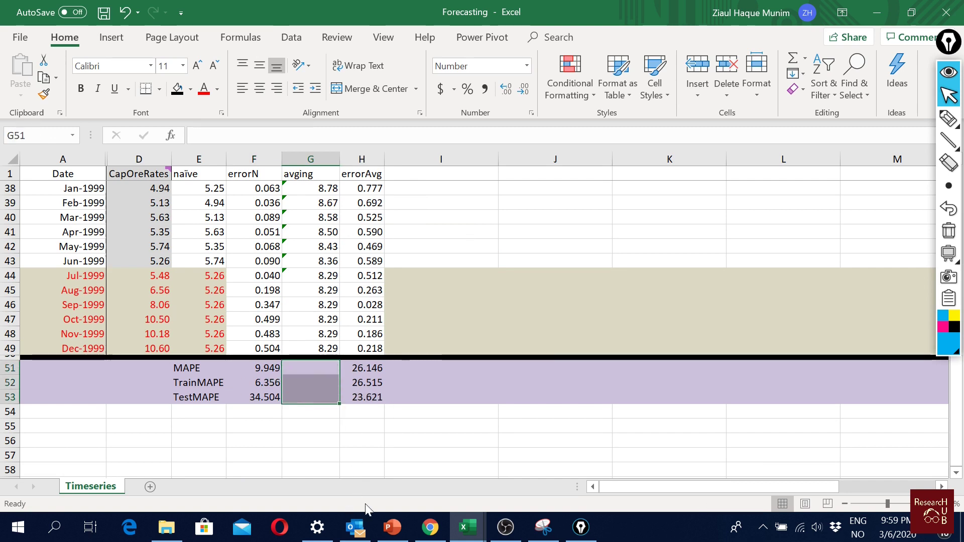
left_click(370, 368)
double_click(370, 368)
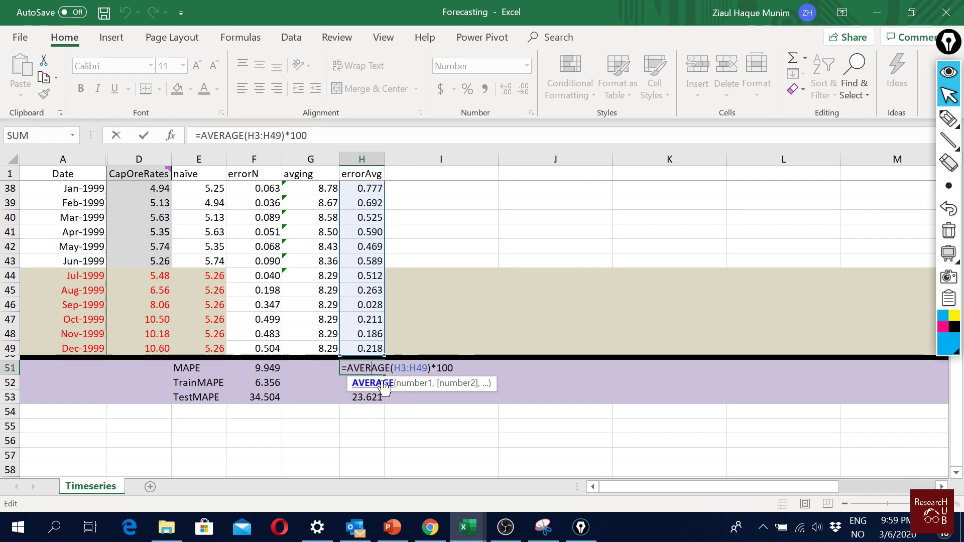
scroll(366, 305, "up", 10)
scroll(366, 305, "up", 2)
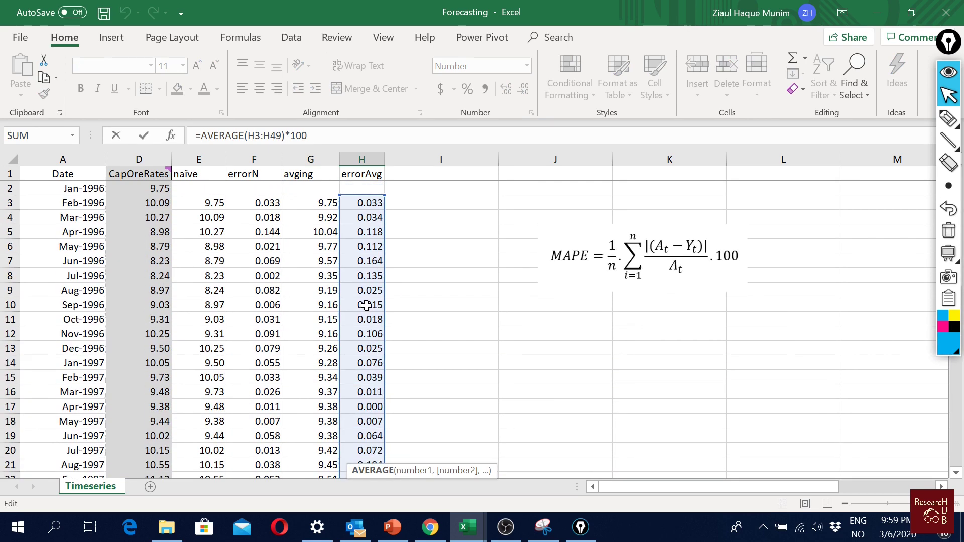
scroll(366, 305, "down", 11)
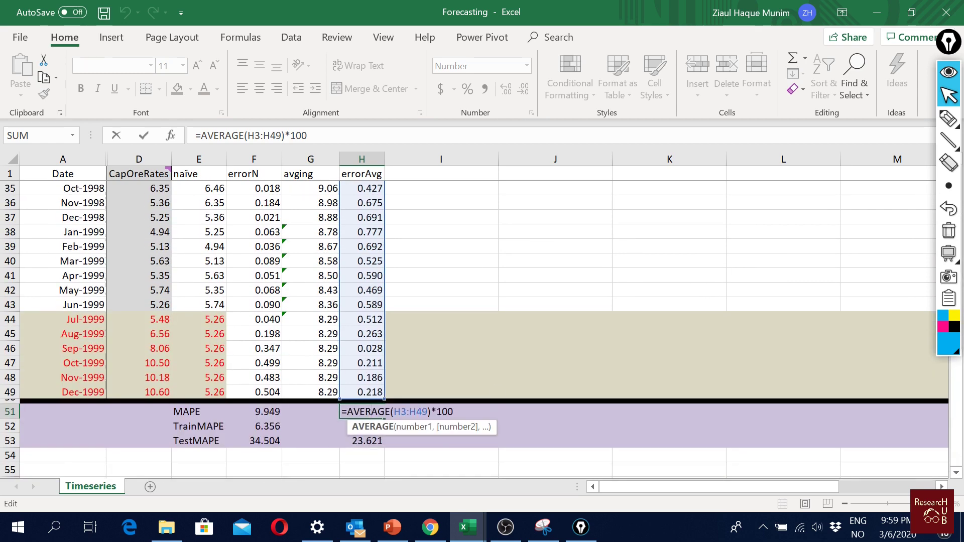
key("Return")
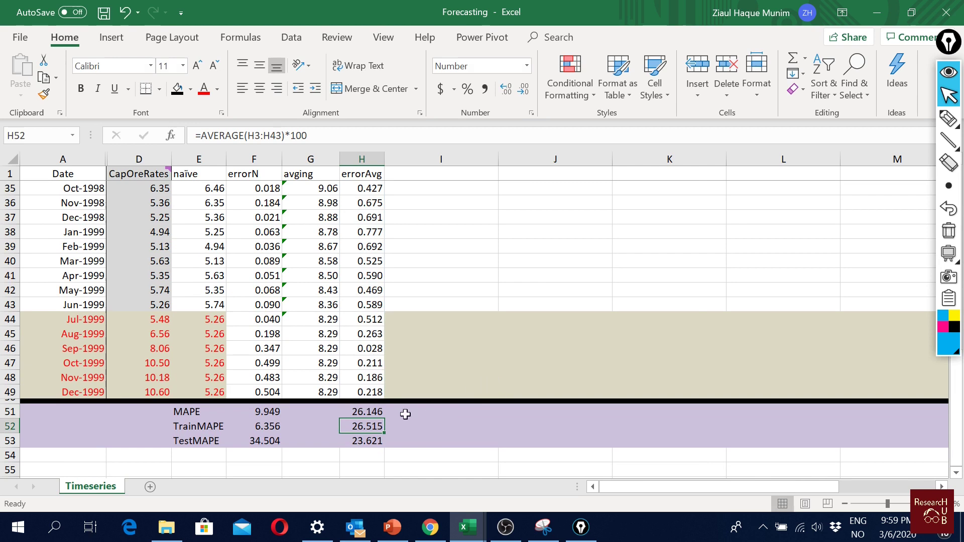
left_click(368, 411)
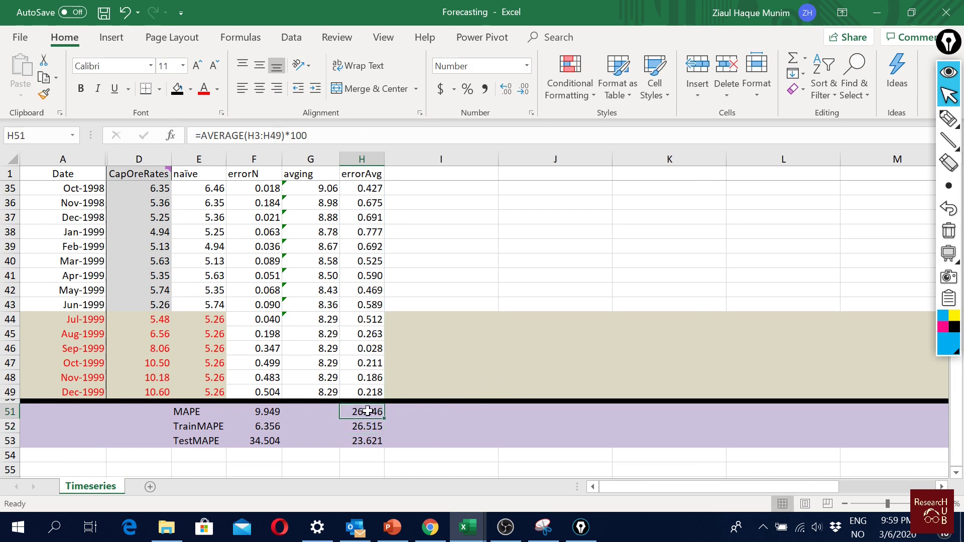
left_click(4, 411)
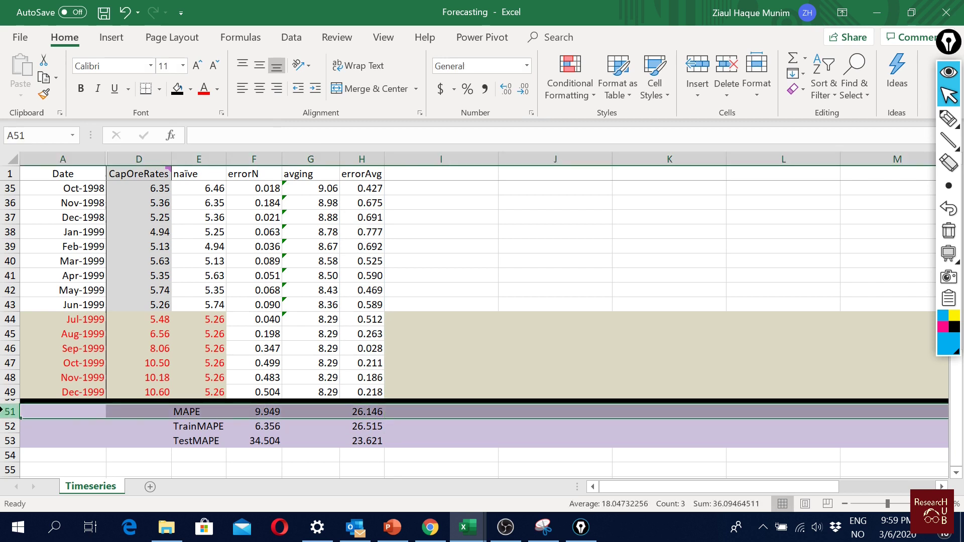
left_click(266, 410)
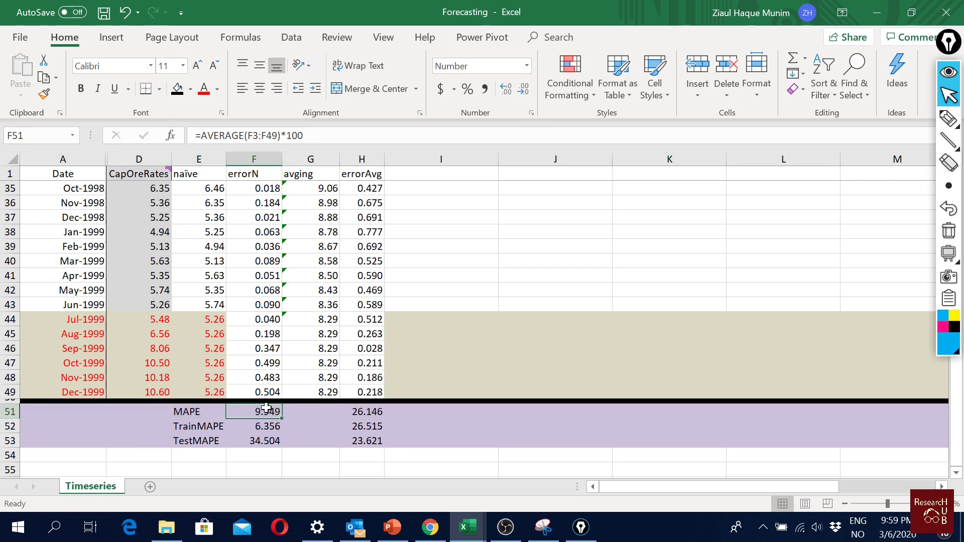
left_click(371, 438)
left_click_drag(221, 442, 354, 445)
left_click(371, 441)
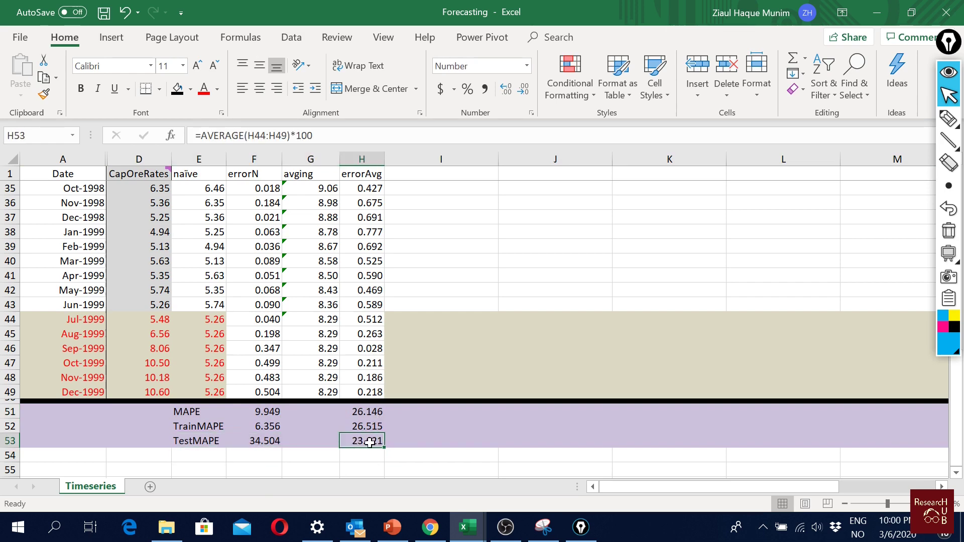